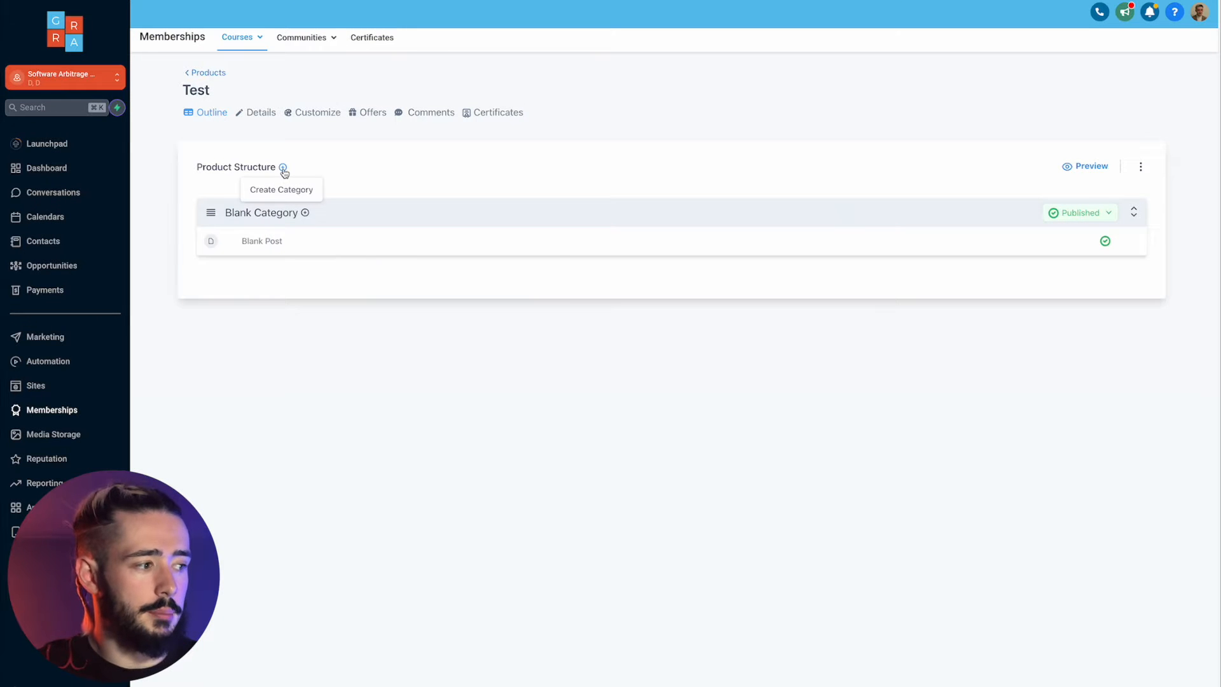
Step: Add a category titled Intro to the product structure and move it above Blank Category
{"action": "left_click", "coordinate": [283, 168]}
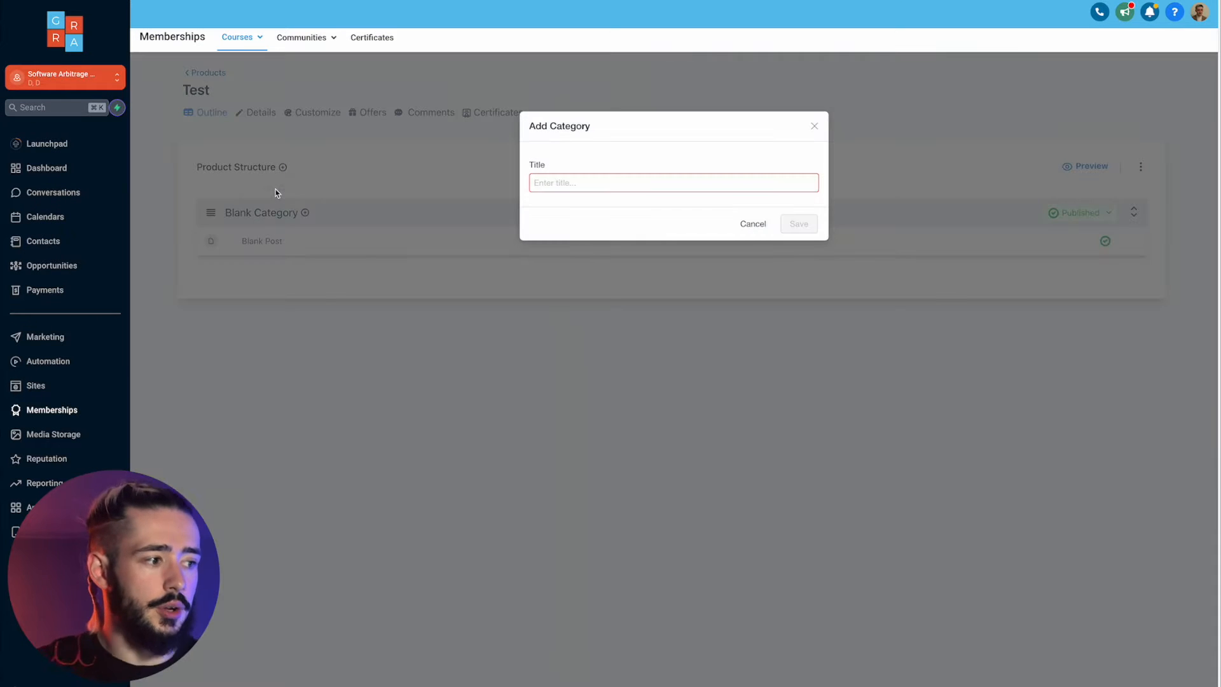
{"action": "left_click", "coordinate": [543, 181]}
{"action": "type", "text": "Intro"}
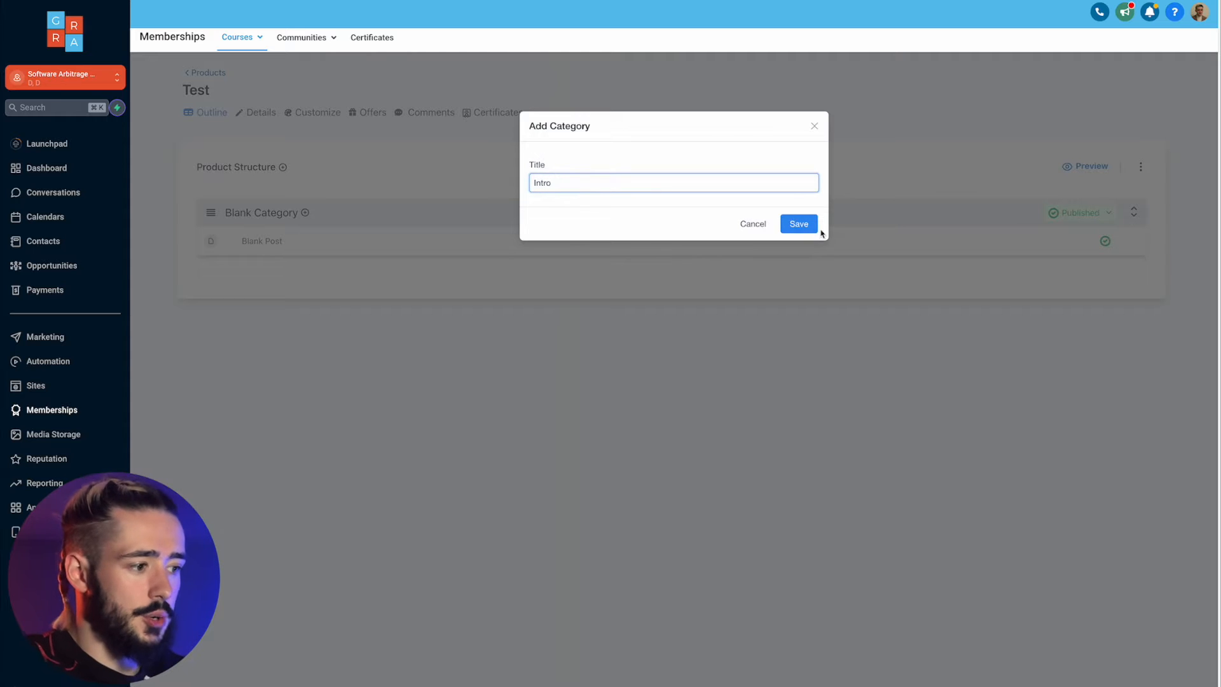
{"action": "left_click", "coordinate": [808, 229]}
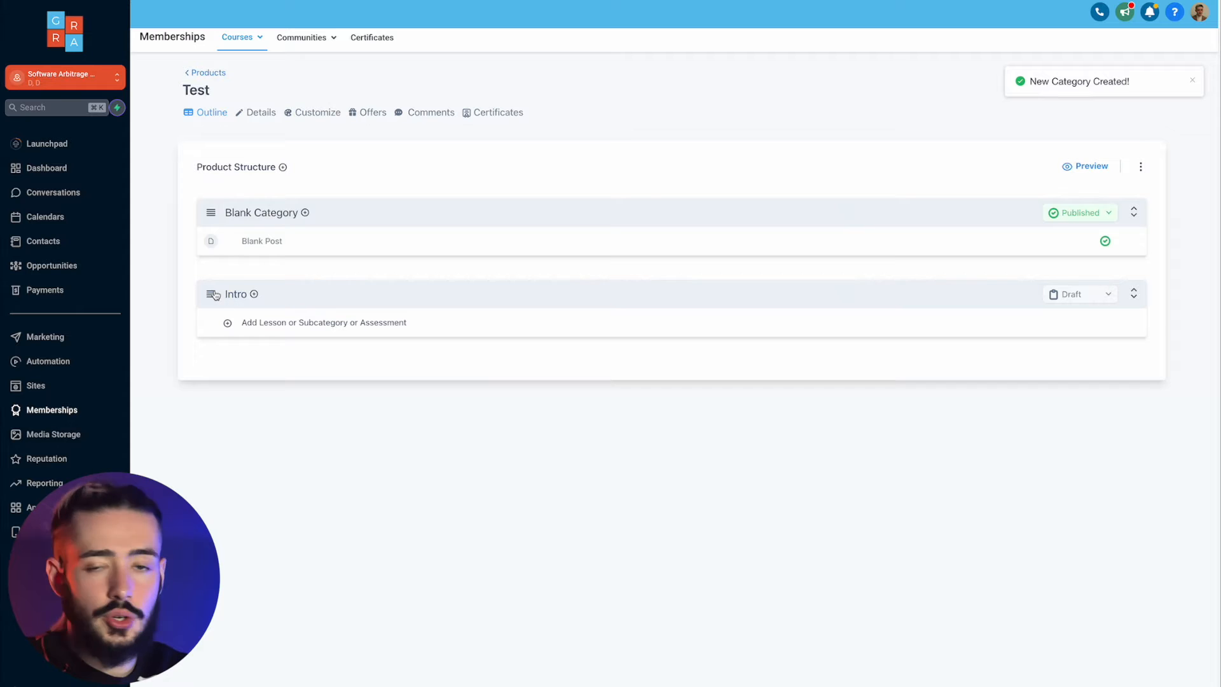
{"action": "left_click_drag", "start_coordinate": [213, 298], "coordinate": [213, 204]}
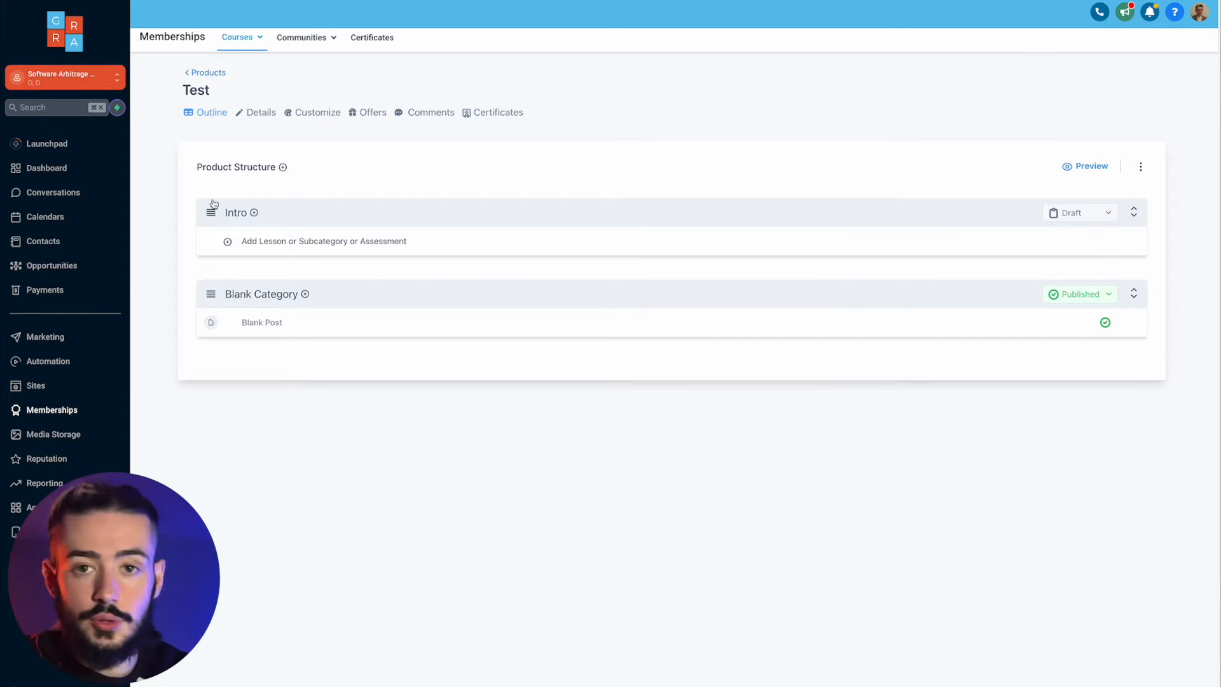
Step: Rename Blank Category as Main Body
{"action": "left_click", "coordinate": [248, 296]}
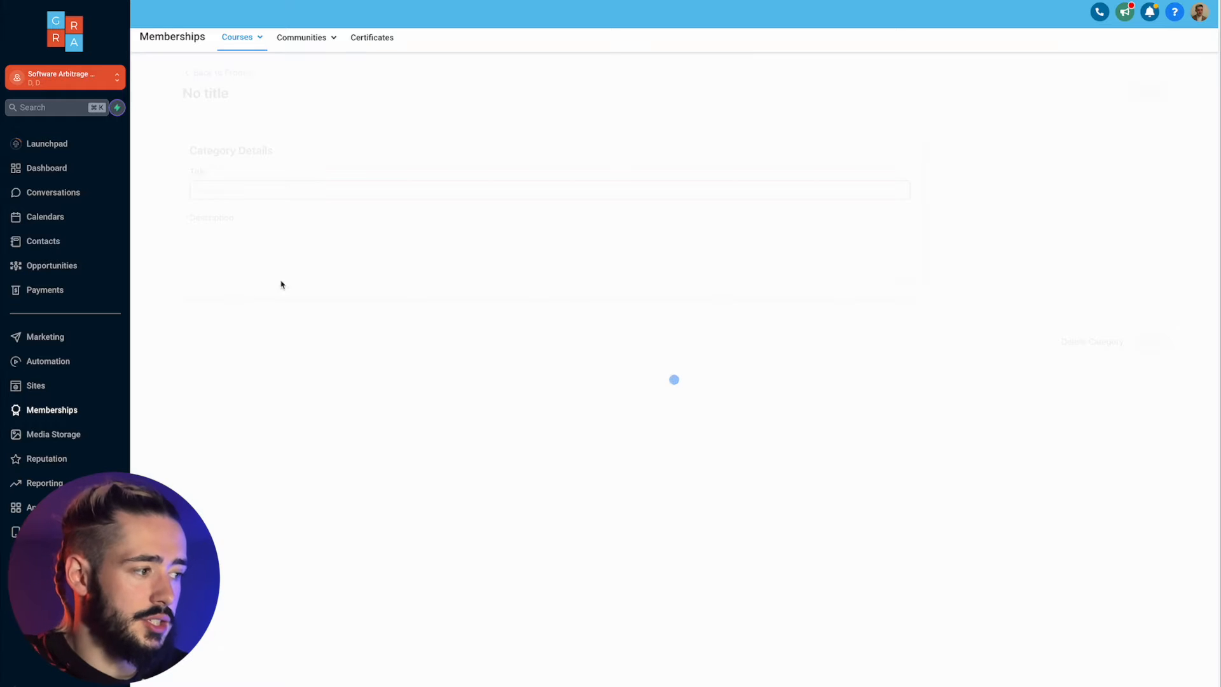
{"action": "triple_click", "coordinate": [267, 191]}
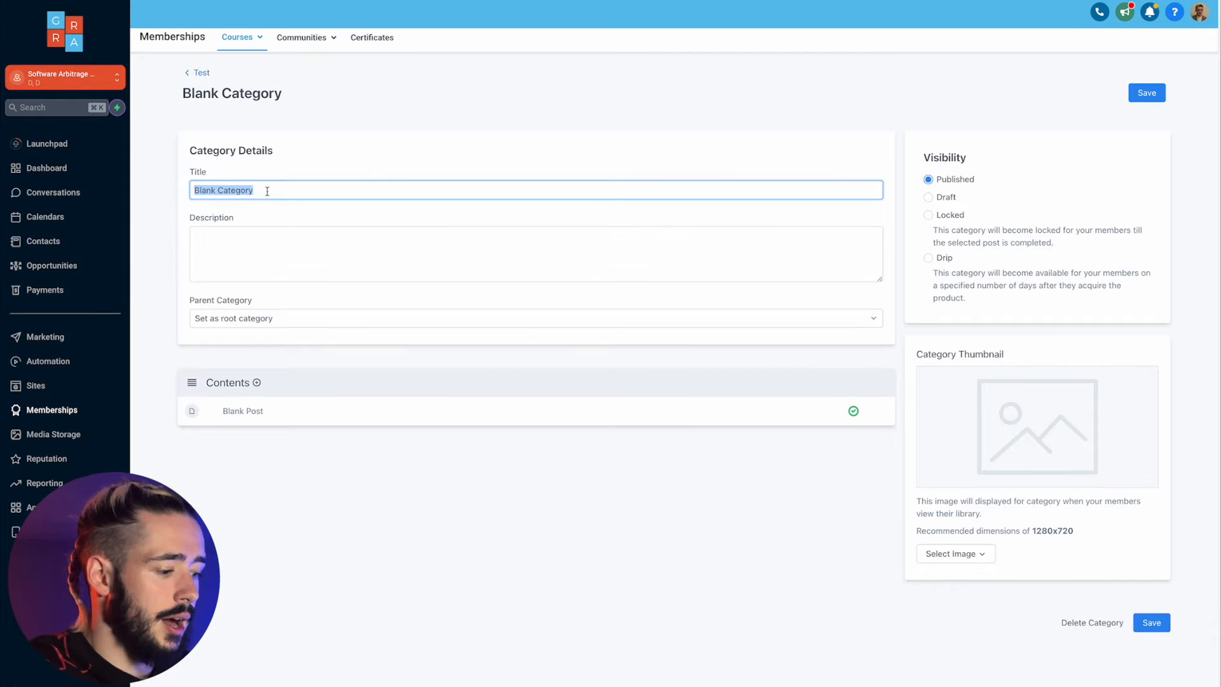
{"action": "type", "text": "Main"}
{"action": "key", "text": "Return"}
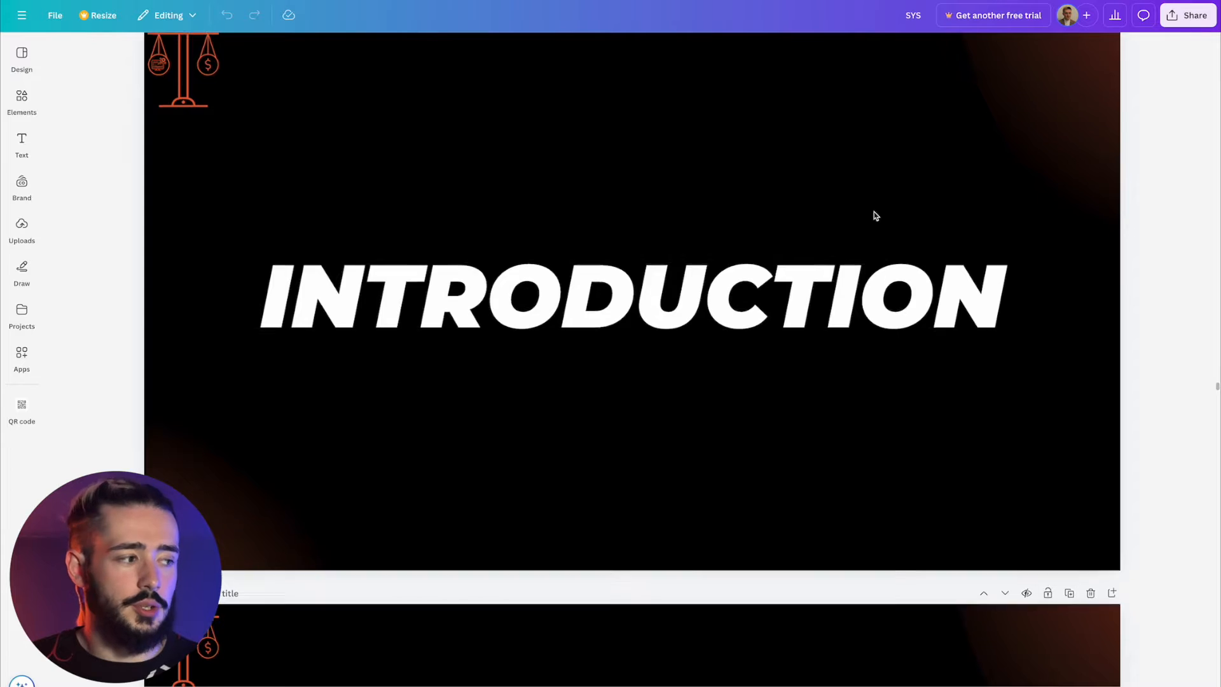
Step: Switch to the Canva slide design and download only the INTRODUCTION slide, page 51, as a PNG
{"action": "scroll", "coordinate": [875, 216], "scroll_direction": "up", "scroll_amount": 1}
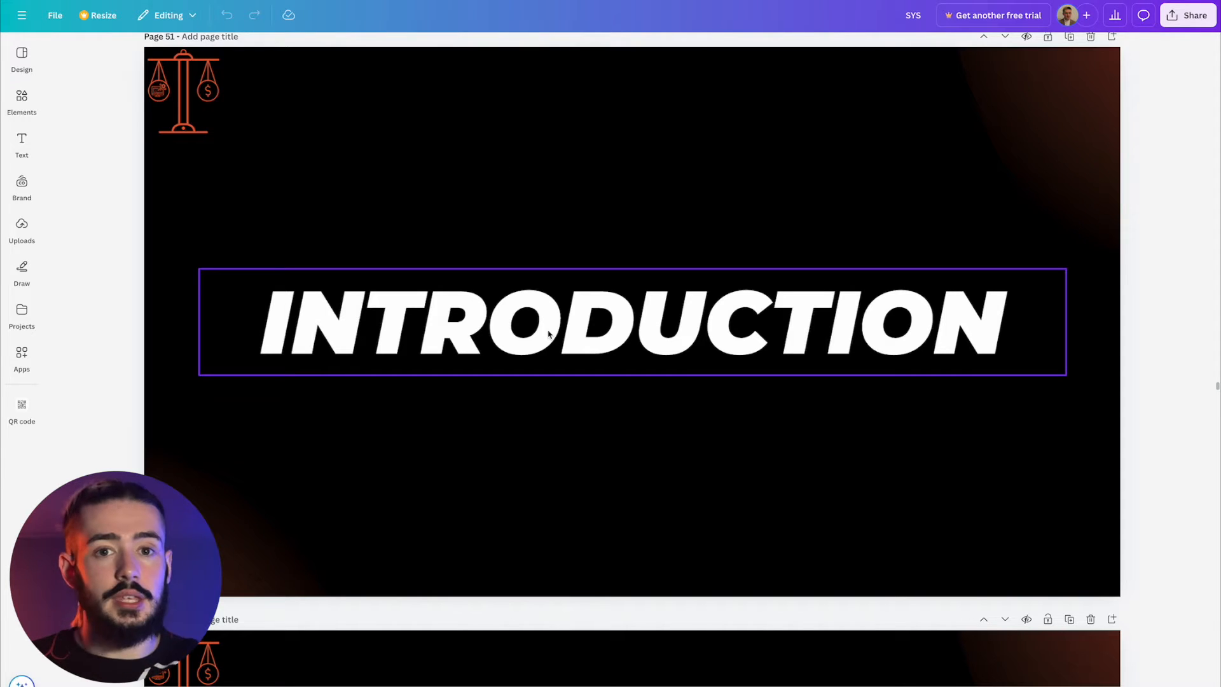
{"action": "scroll", "coordinate": [549, 333], "scroll_direction": "down", "scroll_amount": 15}
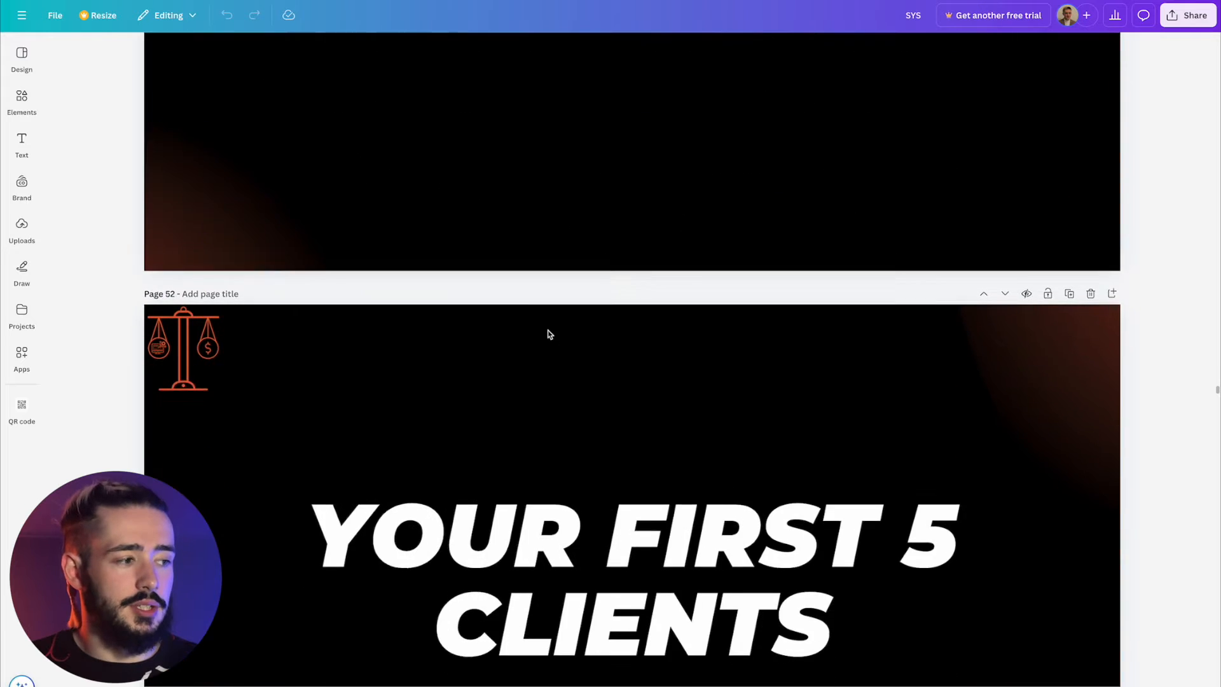
{"action": "scroll", "coordinate": [548, 333], "scroll_direction": "down", "scroll_amount": 10}
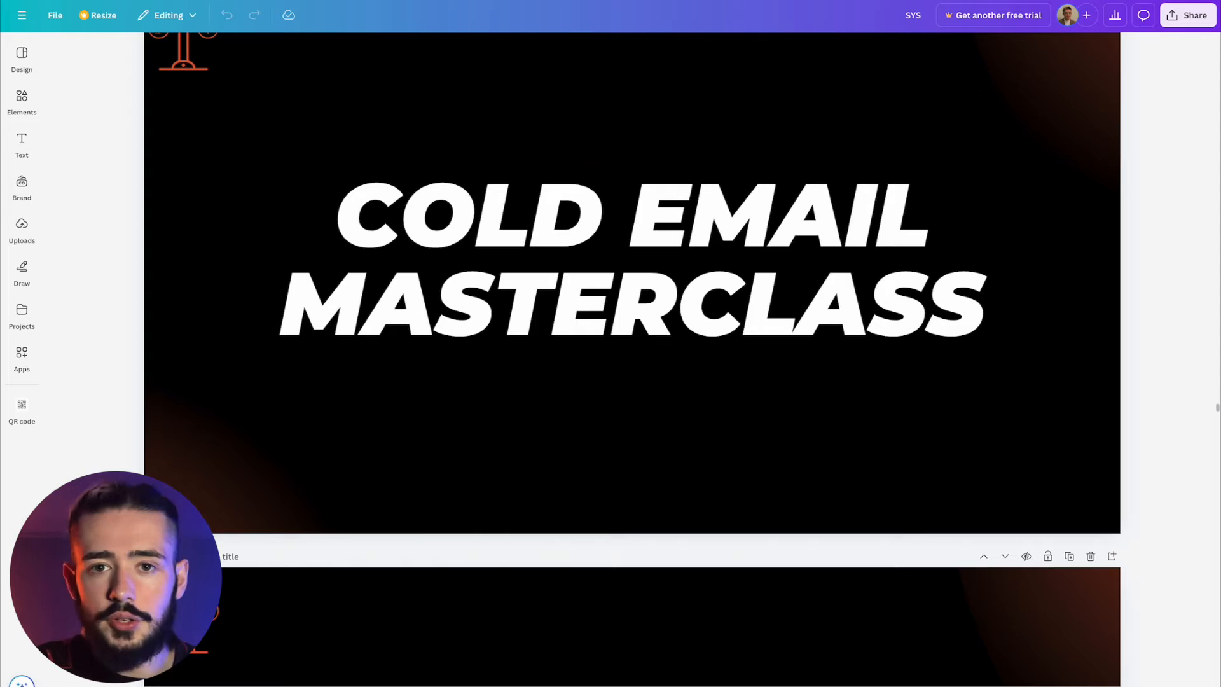
{"action": "scroll", "coordinate": [793, 313], "scroll_direction": "up", "scroll_amount": 5}
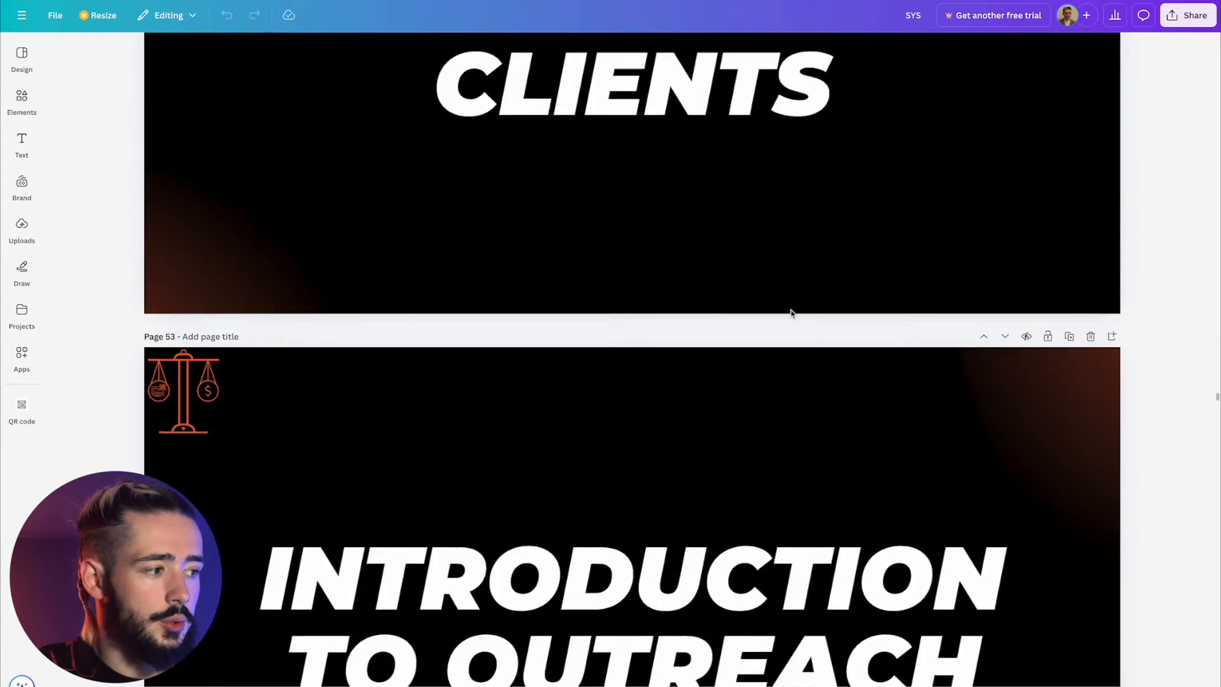
{"action": "scroll", "coordinate": [791, 313], "scroll_direction": "up", "scroll_amount": 4}
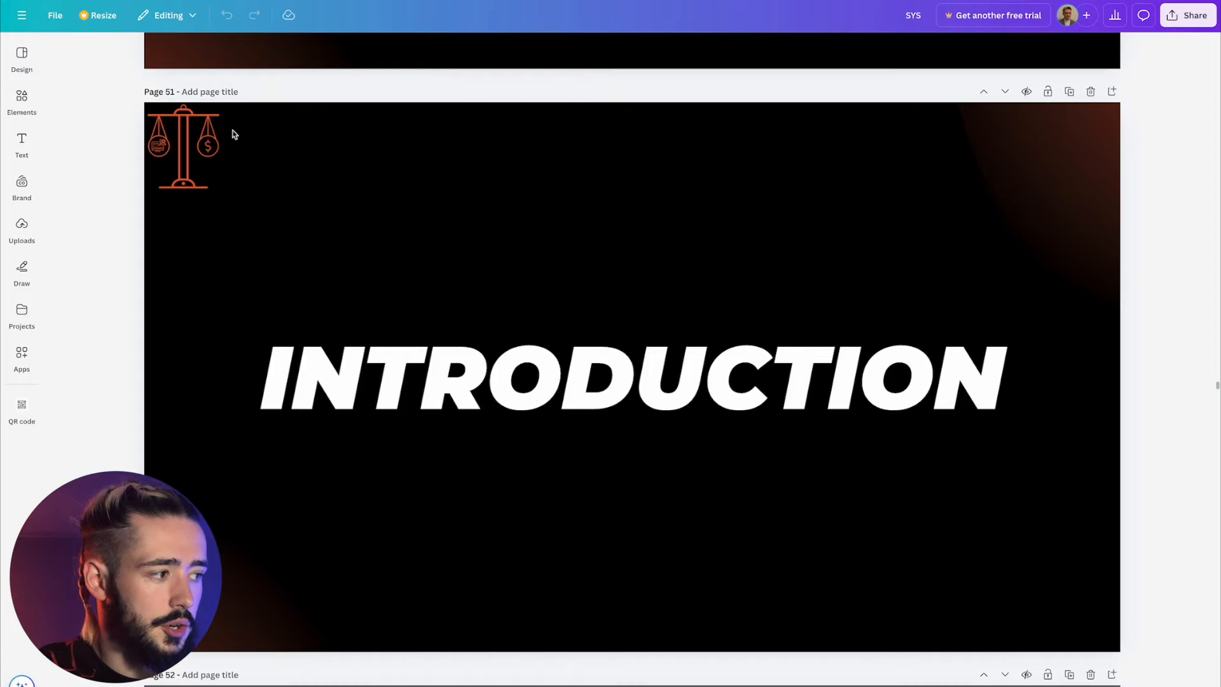
{"action": "left_click", "coordinate": [1186, 17]}
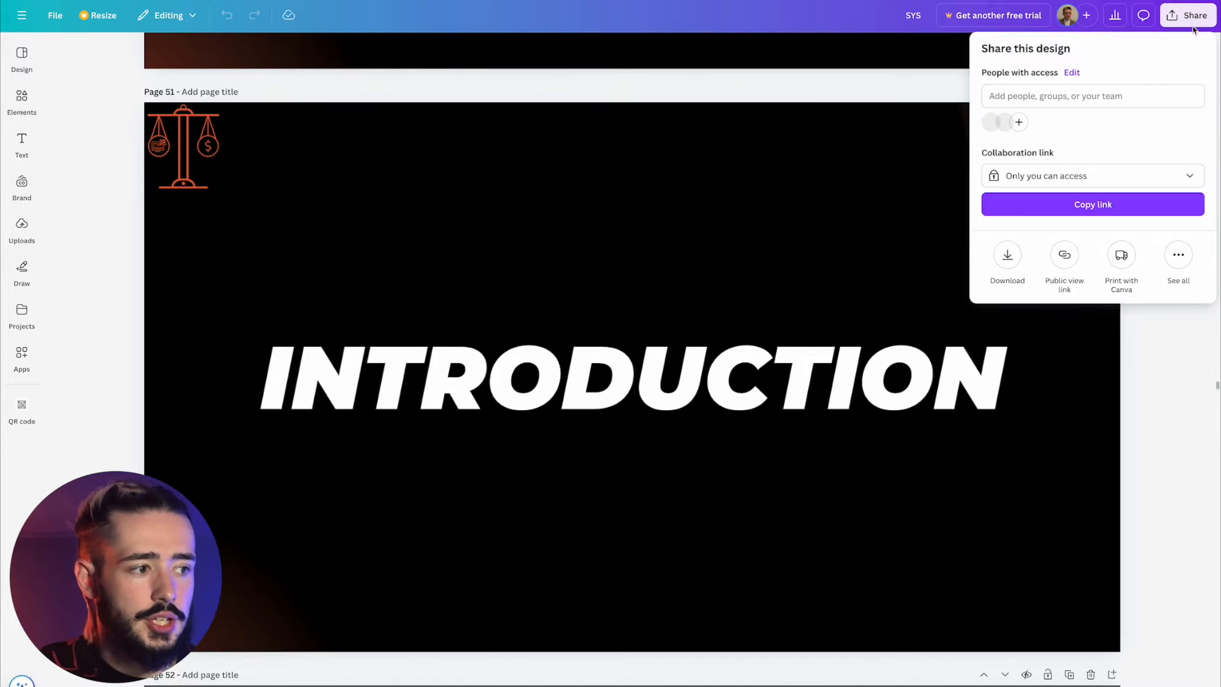
{"action": "left_click", "coordinate": [1021, 257]}
{"action": "left_click", "coordinate": [1002, 263]}
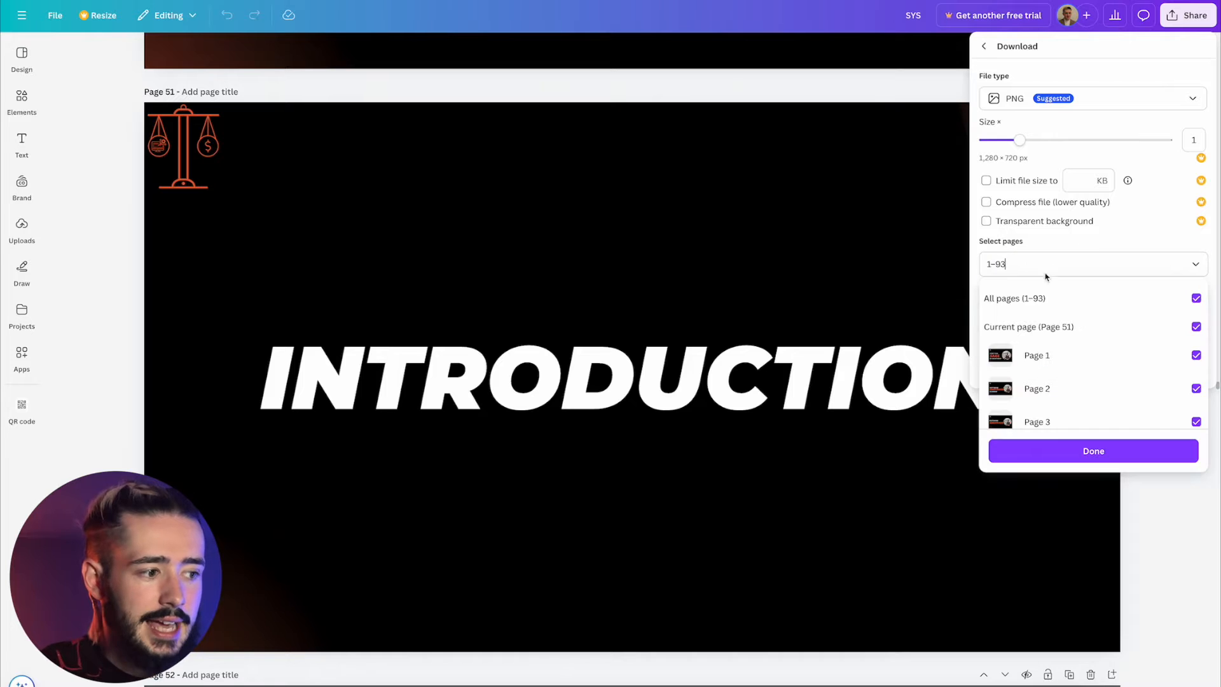
{"action": "left_click", "coordinate": [1010, 297]}
{"action": "left_click", "coordinate": [1036, 330]}
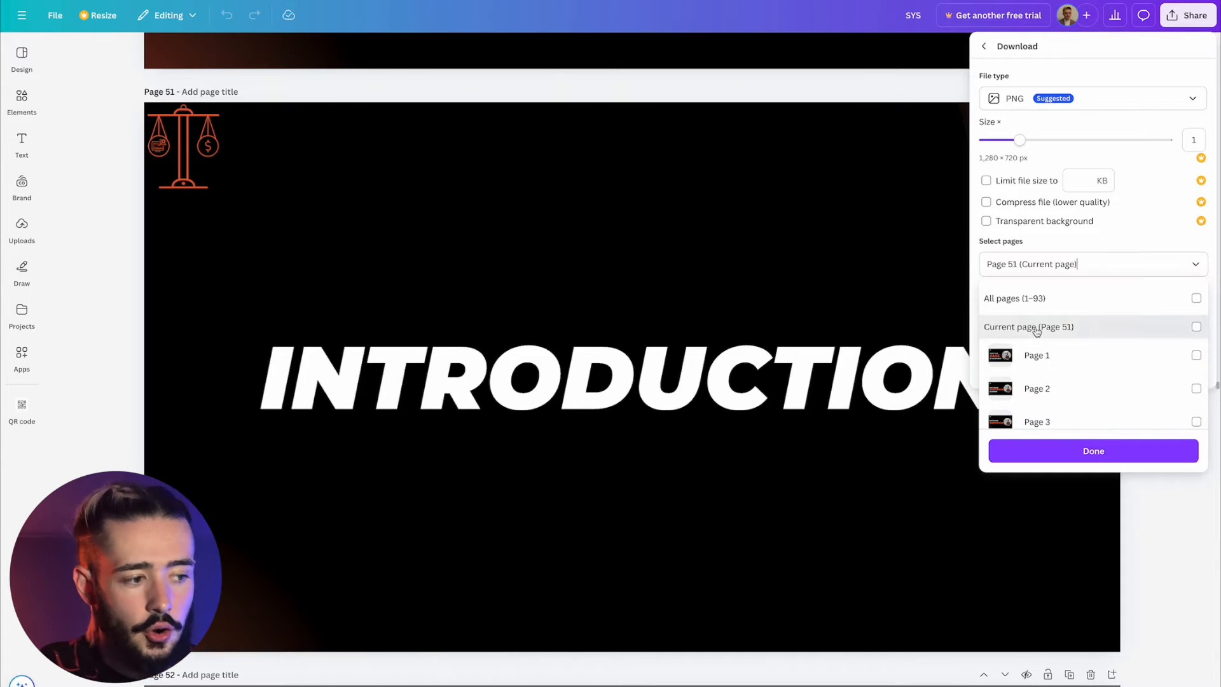
{"action": "left_click", "coordinate": [1024, 450]}
{"action": "left_click", "coordinate": [1074, 370]}
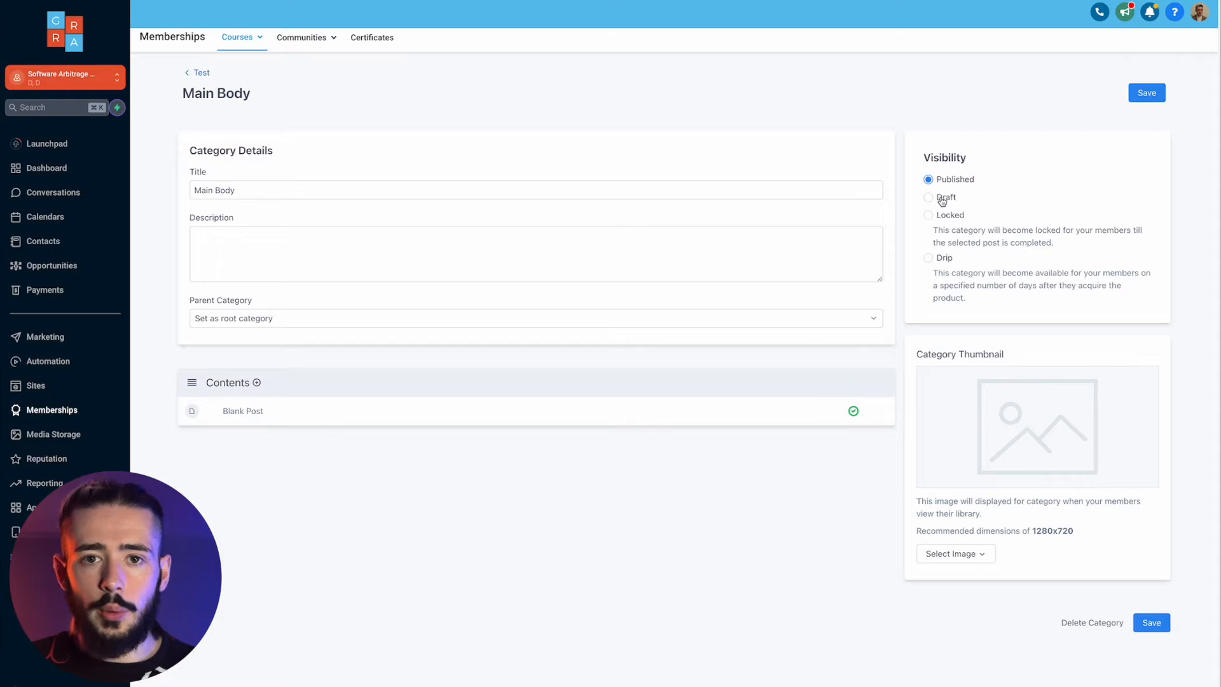
Step: Back in the membership site, upload SYS (5).png as the Main Body category's thumbnail and save the category
{"action": "left_click", "coordinate": [948, 554]}
{"action": "left_click", "coordinate": [951, 578]}
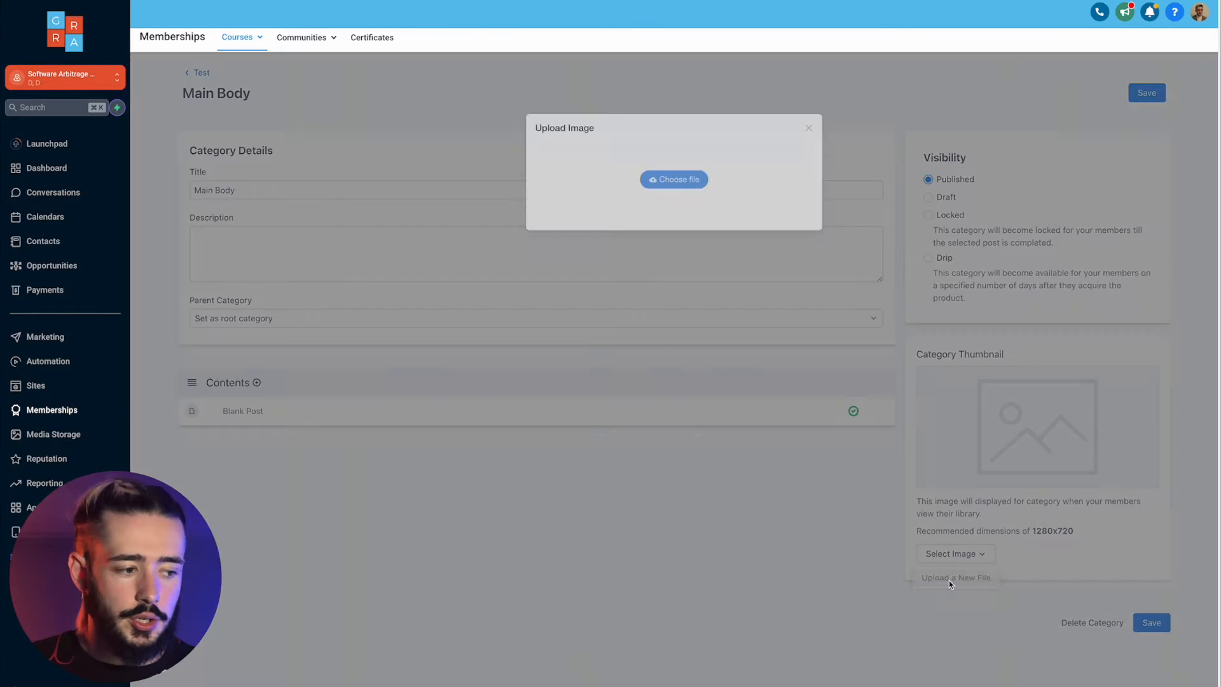
{"action": "left_click", "coordinate": [674, 179]}
{"action": "left_click", "coordinate": [509, 299]}
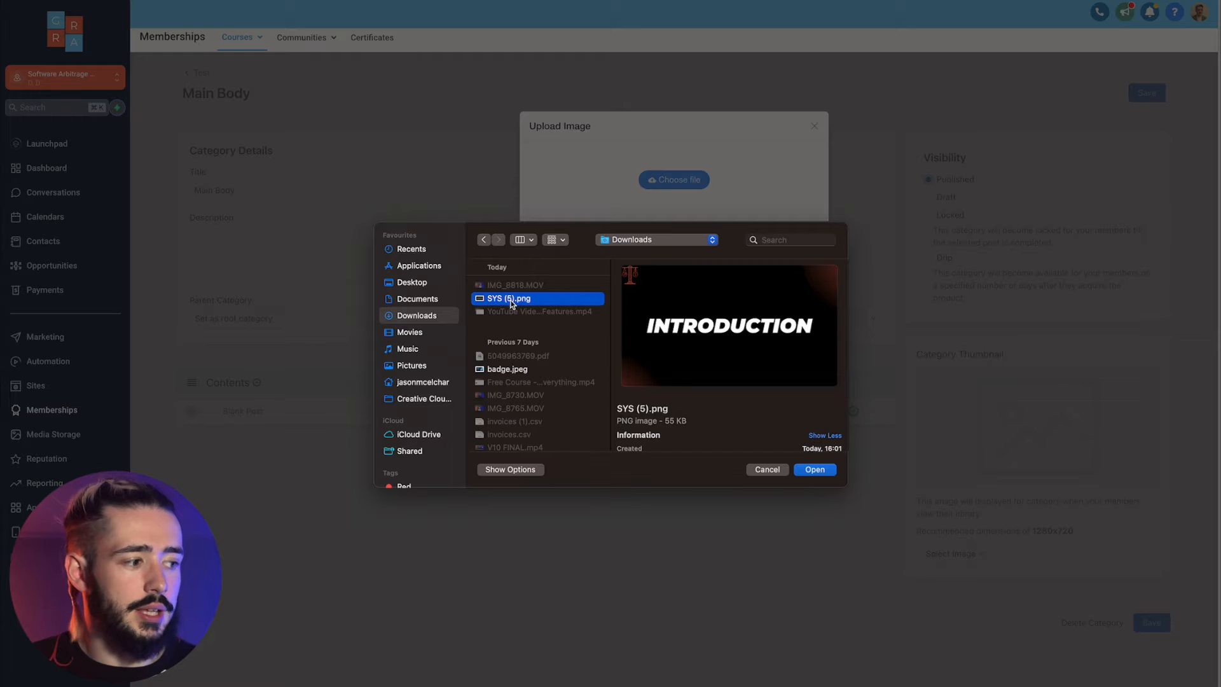
{"action": "double_click", "coordinate": [510, 300]}
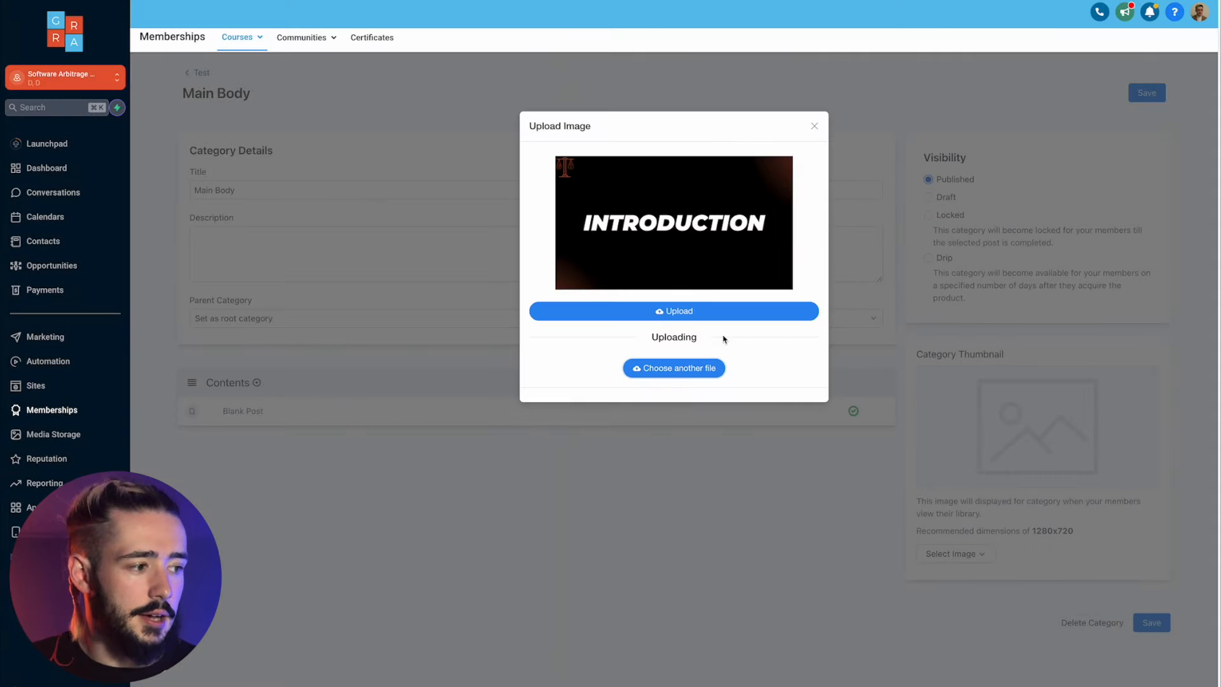
{"action": "left_click", "coordinate": [668, 319]}
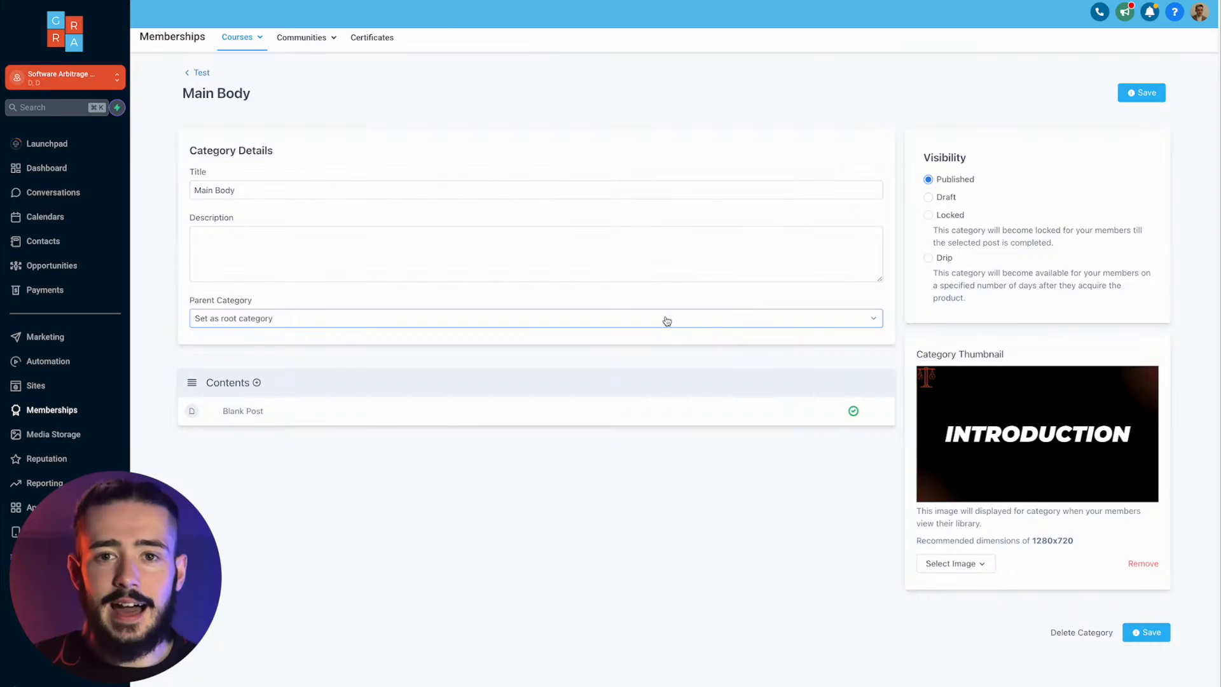
{"action": "left_click", "coordinate": [1146, 632]}
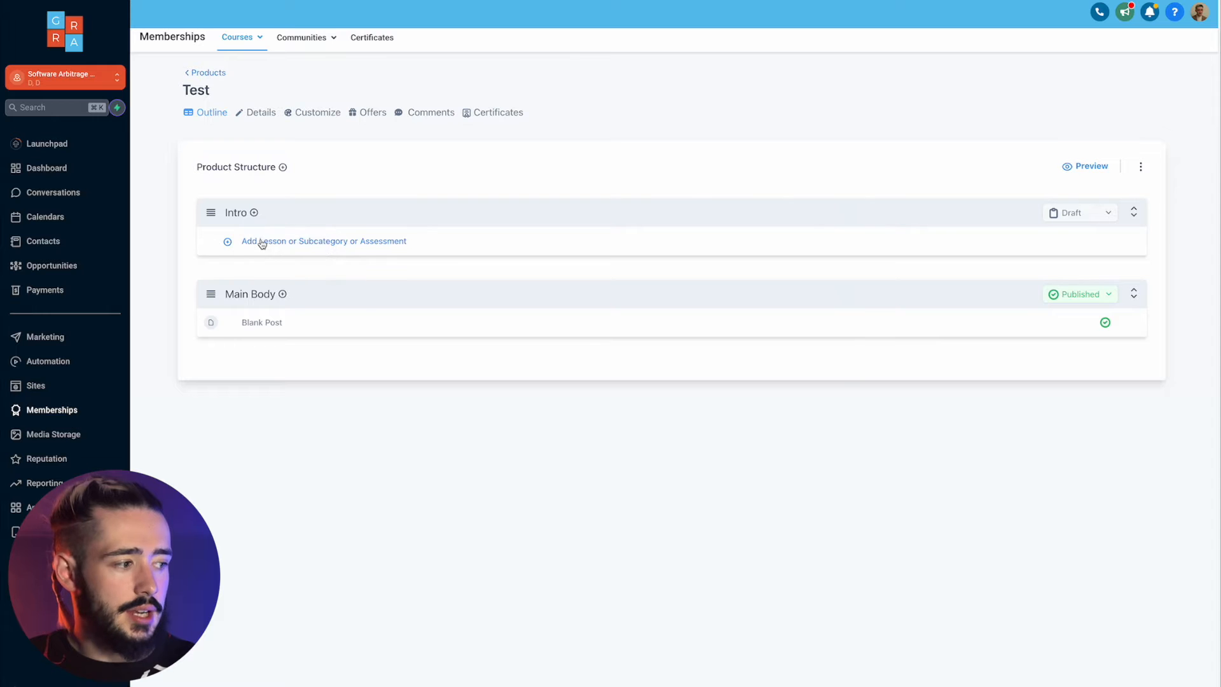
Step: Add a lesson titled Introduction Video to the Intro category
{"action": "left_click", "coordinate": [265, 243]}
{"action": "left_click", "coordinate": [289, 264]}
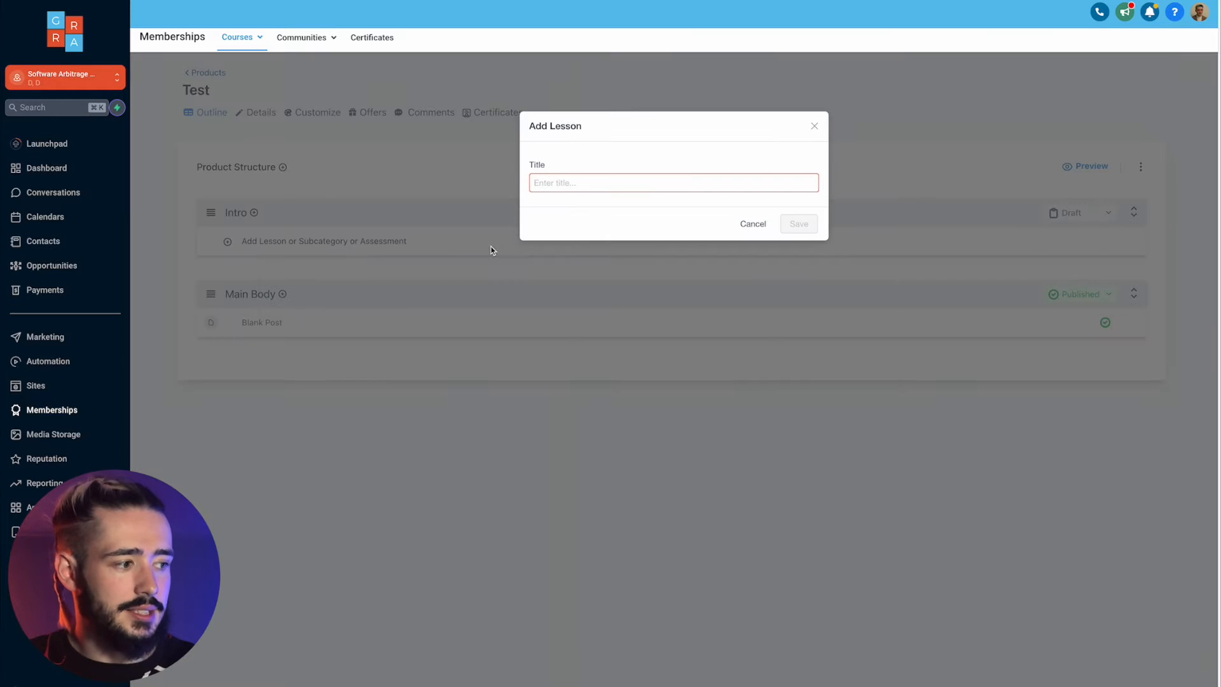
{"action": "left_click", "coordinate": [563, 178]}
{"action": "type", "text": "Introduction Video"}
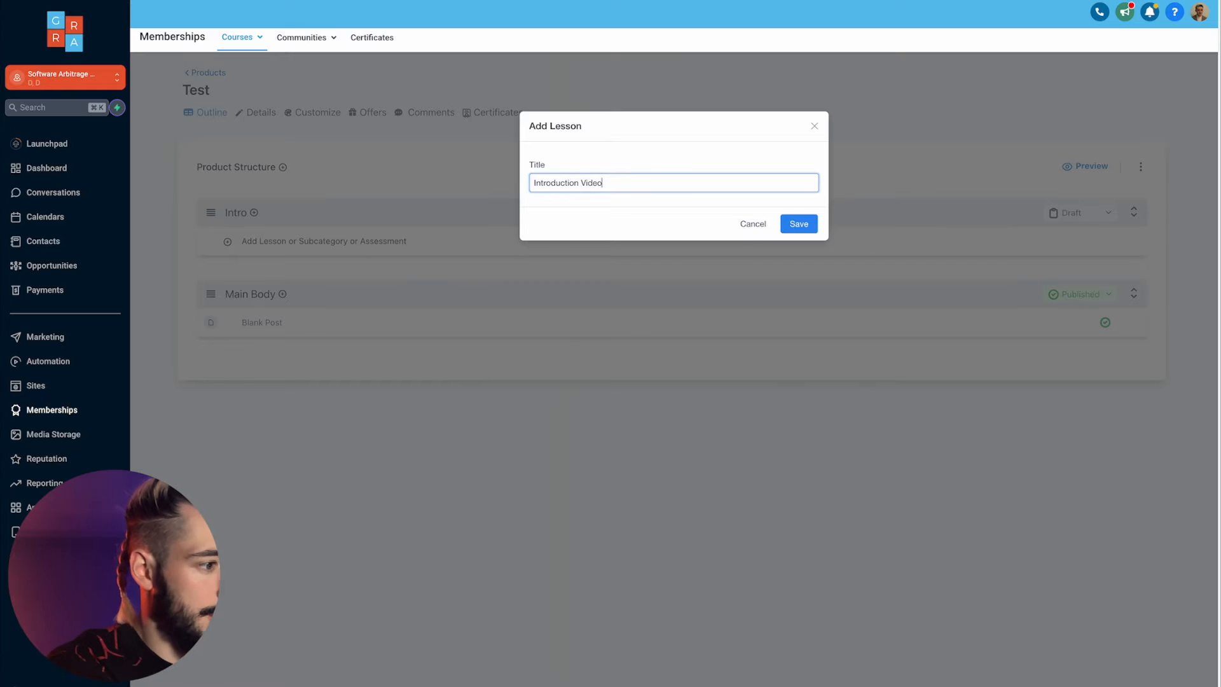
{"action": "left_click", "coordinate": [801, 224]}
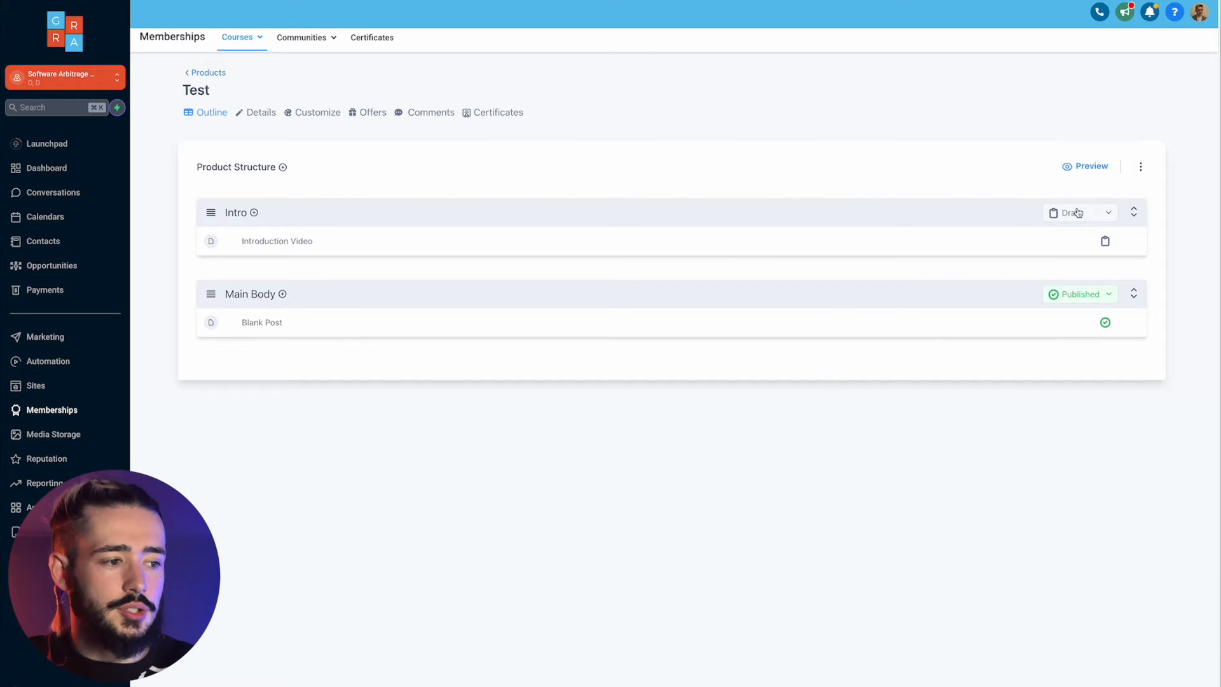
Step: Set the Intro category and its lesson to Published
{"action": "left_click", "coordinate": [1076, 215]}
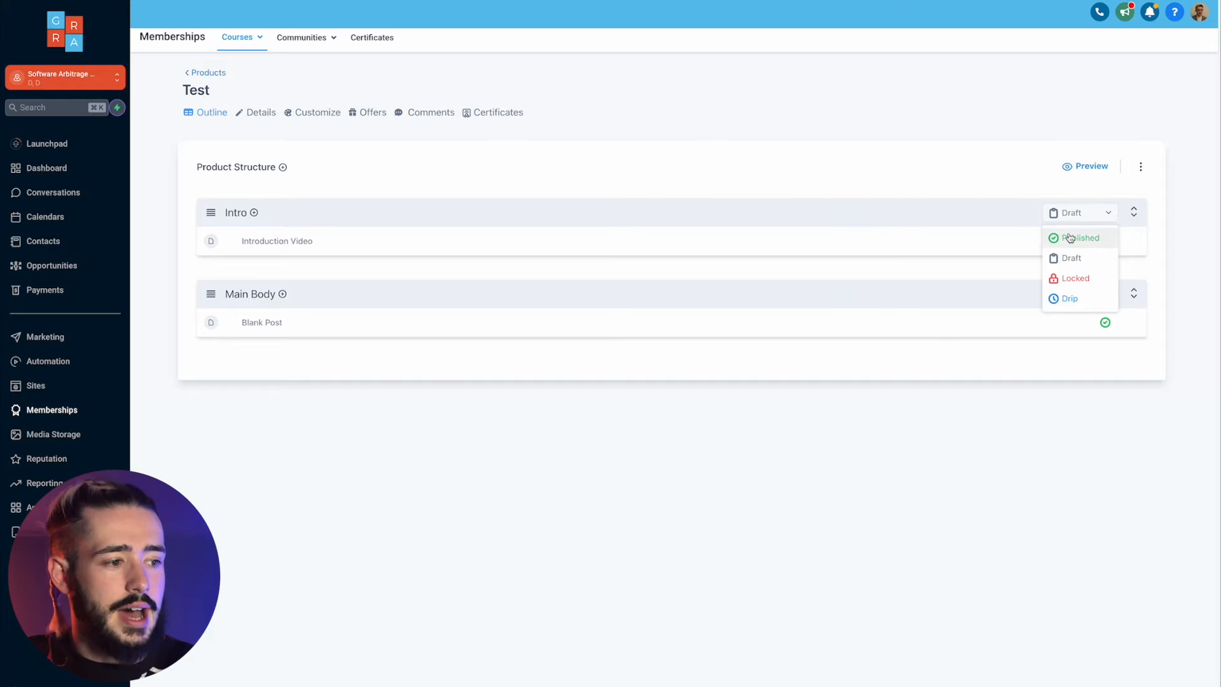
{"action": "left_click", "coordinate": [1074, 237]}
{"action": "left_click", "coordinate": [1072, 243]}
{"action": "left_click", "coordinate": [1080, 266]}
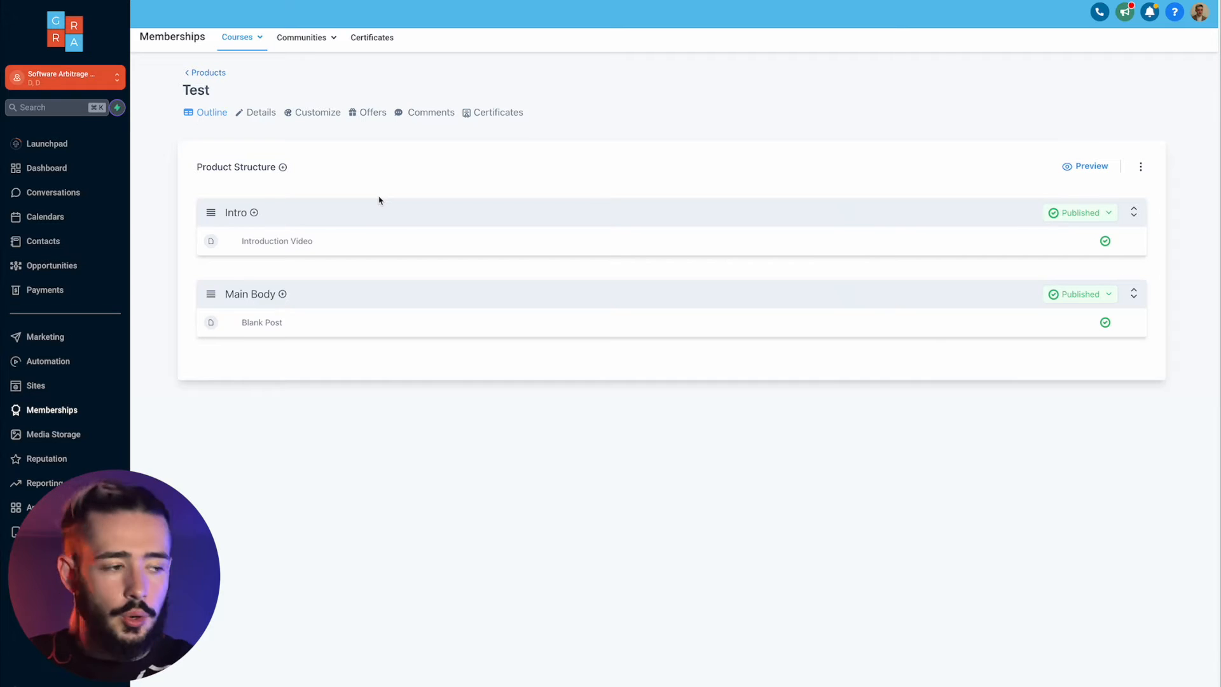
Step: In the Introduction Video lesson, enter the description "fnf", upload the INTRODUCTION image as the thumbnail, and save
{"action": "left_click", "coordinate": [261, 242]}
{"action": "left_click", "coordinate": [455, 433]}
{"action": "type", "text": "fnf"}
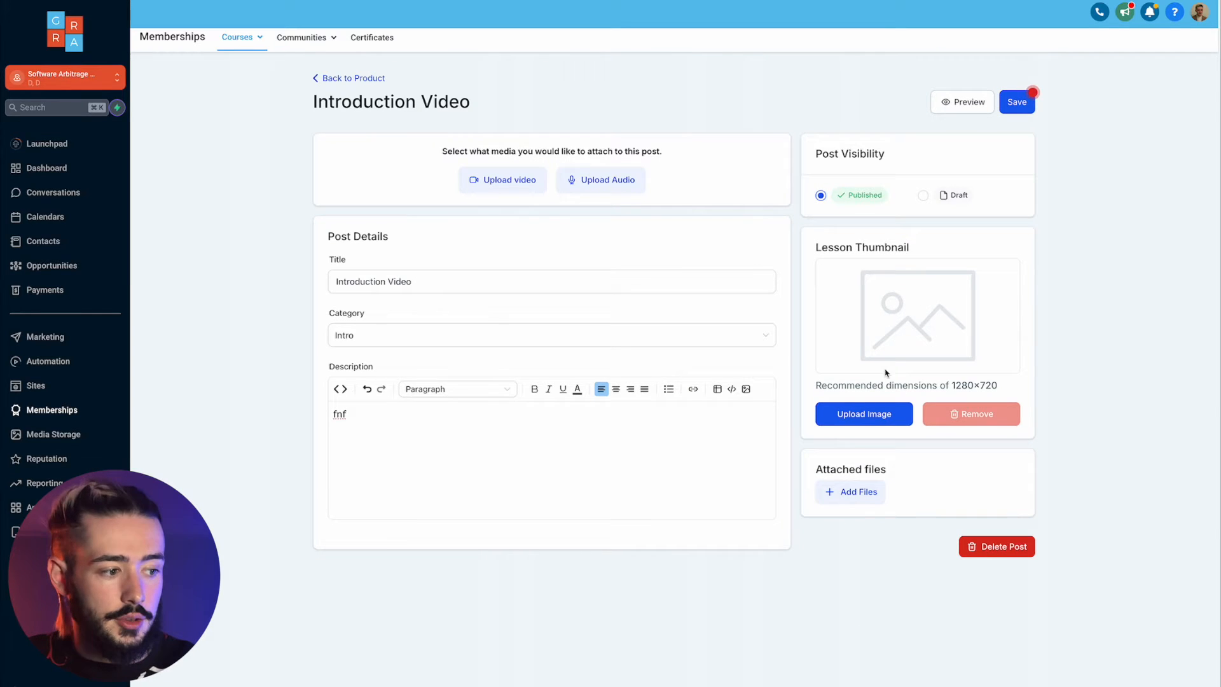
{"action": "left_click", "coordinate": [873, 412]}
{"action": "left_click", "coordinate": [705, 387]}
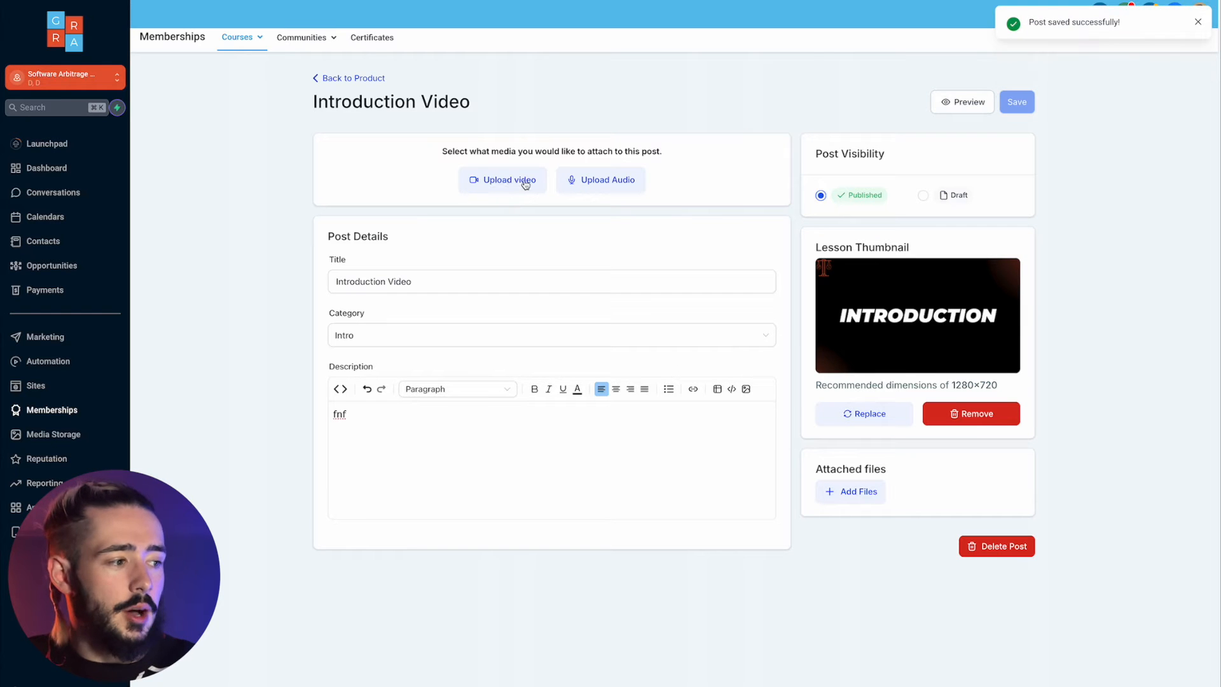
Step: Check the lesson's video upload and file attachment options, and preview the Test course as members see it
{"action": "left_click", "coordinate": [491, 185]}
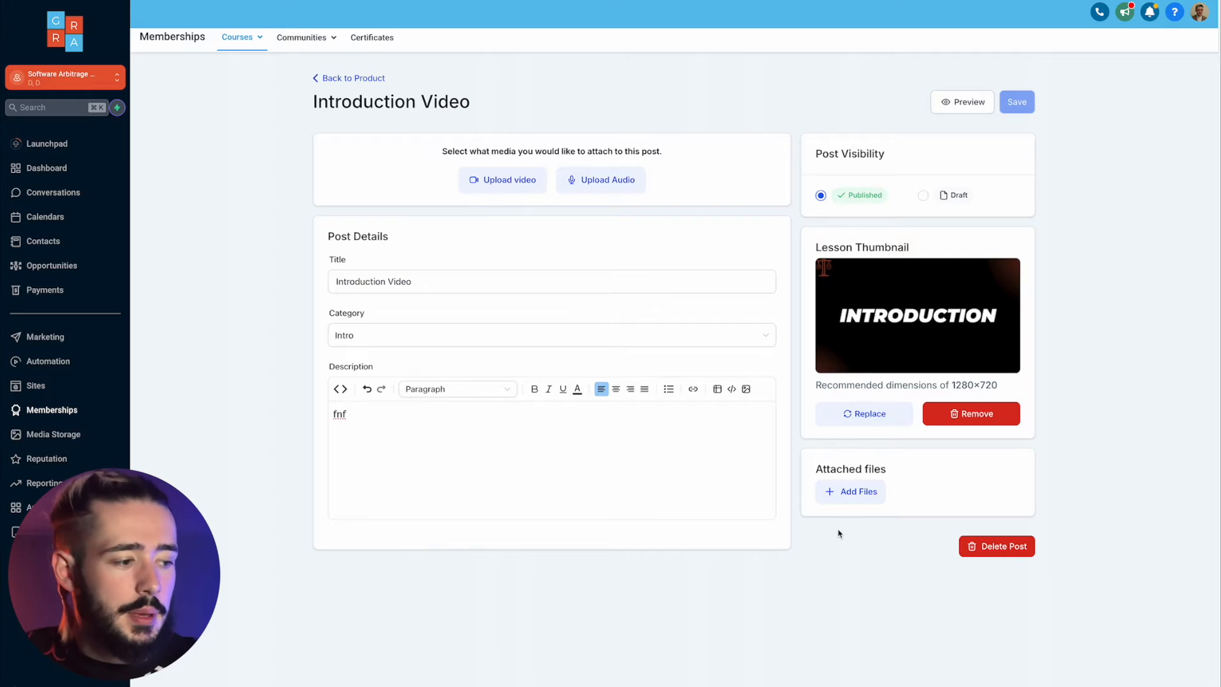
{"action": "left_click", "coordinate": [834, 492]}
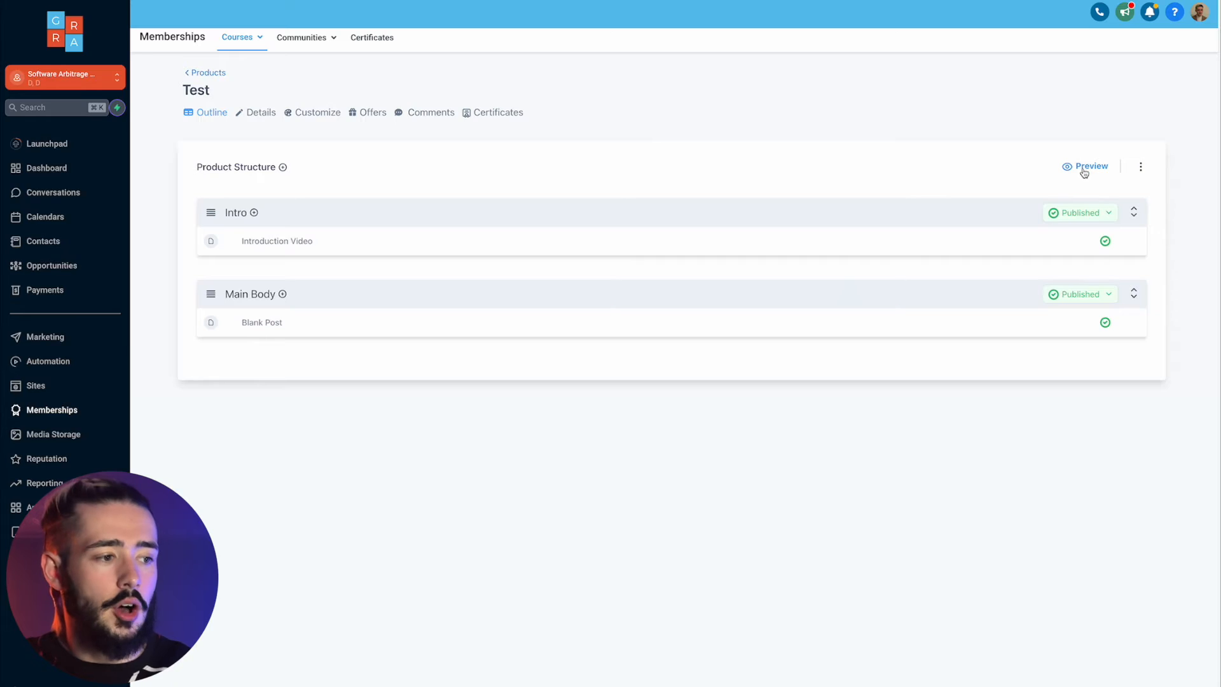
{"action": "left_click", "coordinate": [1083, 168]}
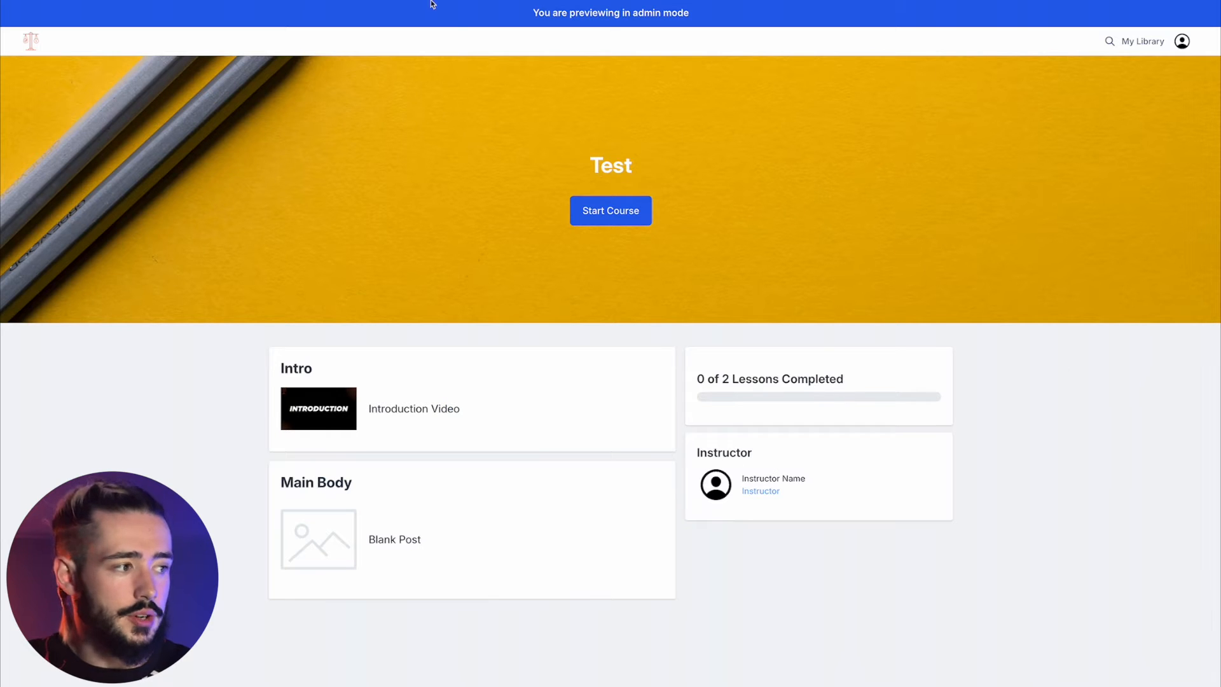
{"action": "left_click", "coordinate": [384, 1]}
Step: Review the Test course's customization and details settings, including its title, description, product thumbnail, and instructor heading, headshot, name and bio
{"action": "left_click", "coordinate": [291, 113]}
{"action": "mouse_move", "coordinate": [508, 174]}
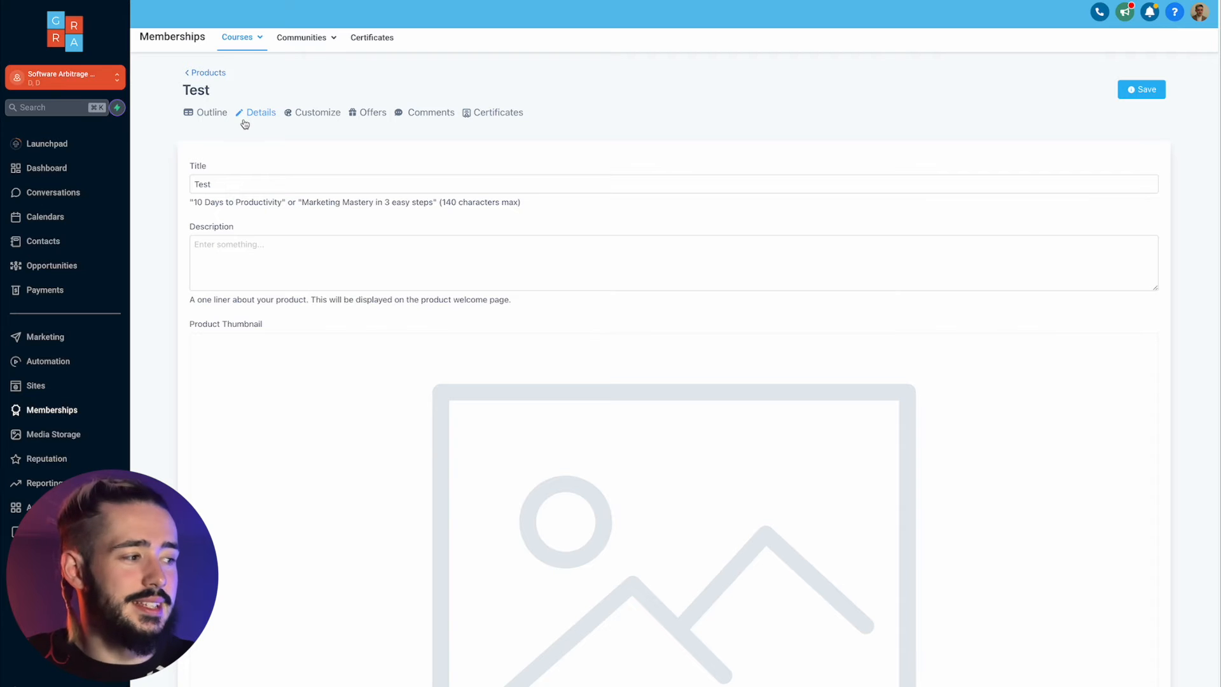
{"action": "left_click", "coordinate": [244, 175]}
{"action": "left_click", "coordinate": [274, 215]}
{"action": "scroll", "coordinate": [275, 217], "scroll_direction": "down", "scroll_amount": 5}
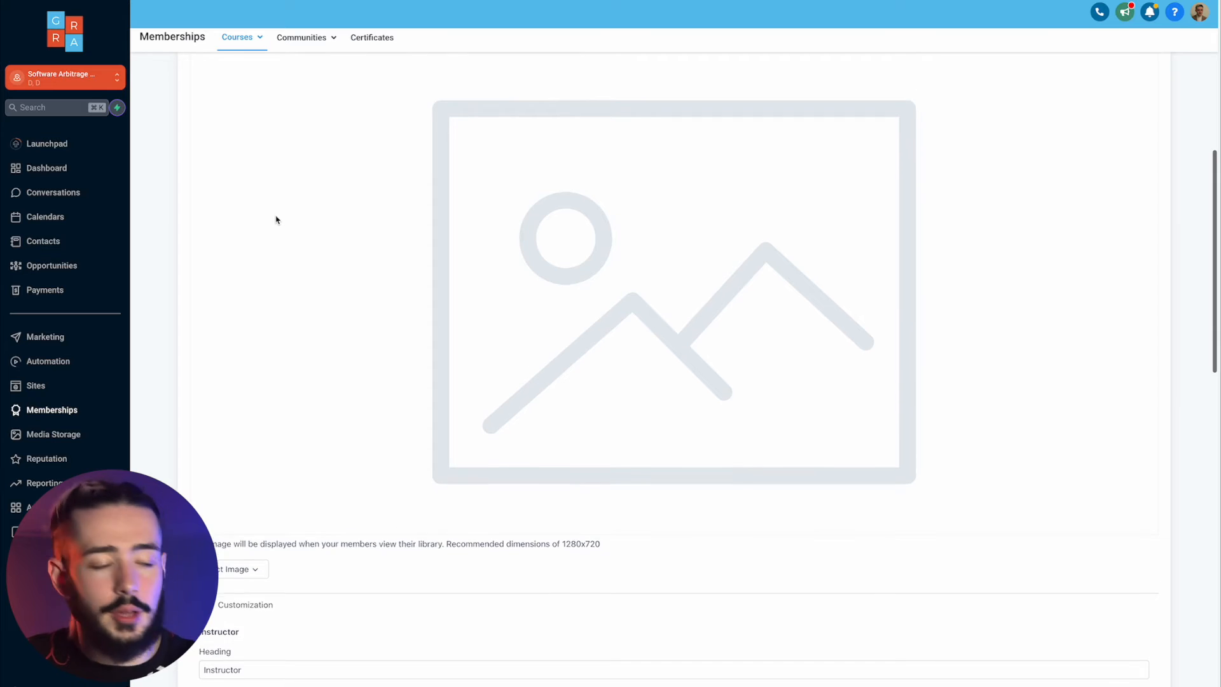
{"action": "scroll", "coordinate": [275, 219], "scroll_direction": "down", "scroll_amount": 5}
{"action": "left_click", "coordinate": [294, 315]}
{"action": "scroll", "coordinate": [295, 314], "scroll_direction": "down", "scroll_amount": 1}
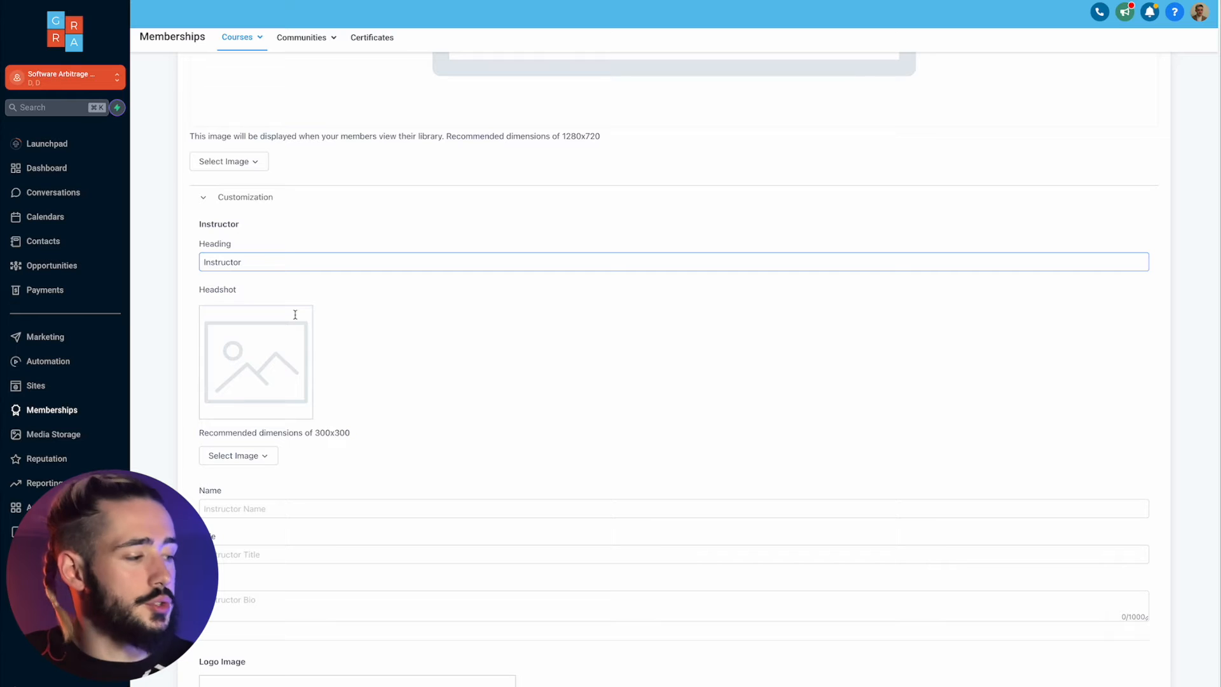
{"action": "scroll", "coordinate": [289, 475], "scroll_direction": "down", "scroll_amount": 3}
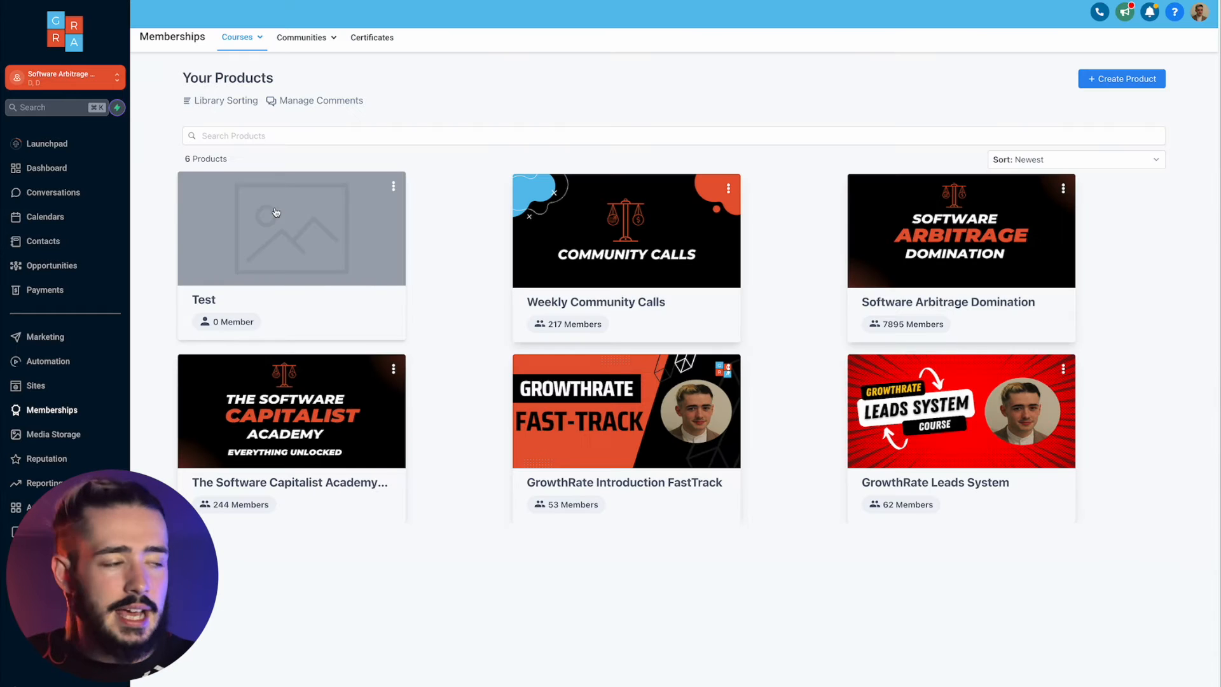
Step: Go to the course offers and start a new offer titled "Test"
{"action": "left_click", "coordinate": [237, 37]}
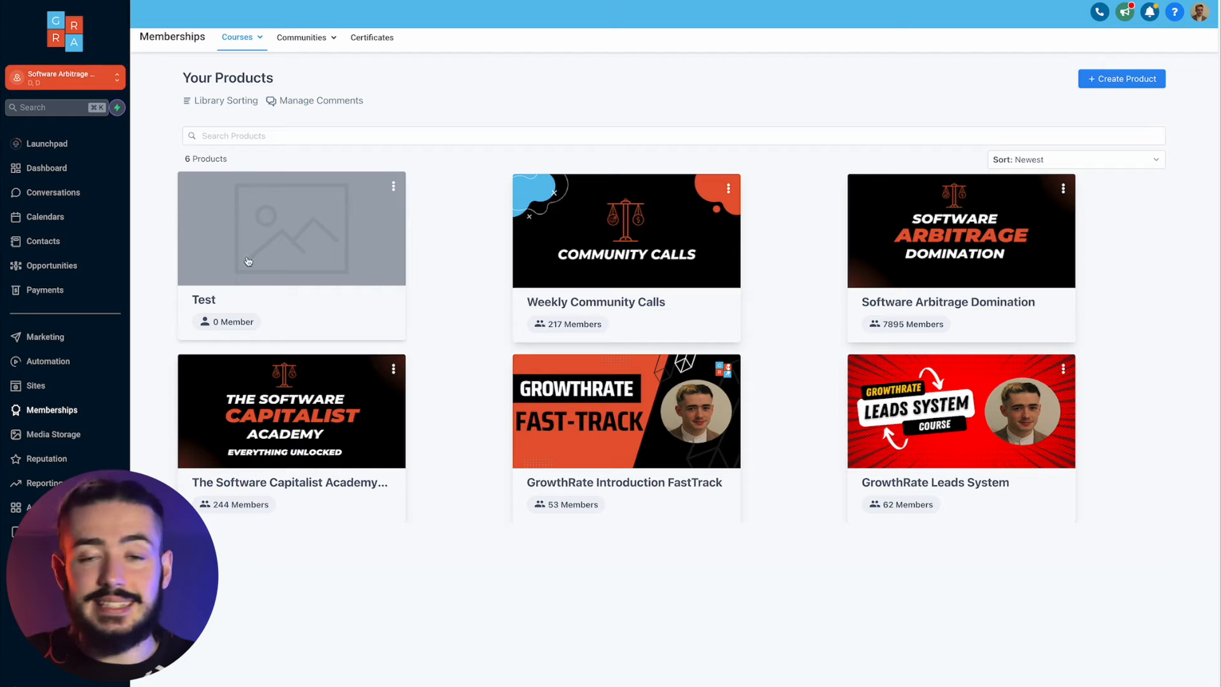
{"action": "left_click", "coordinate": [226, 40]}
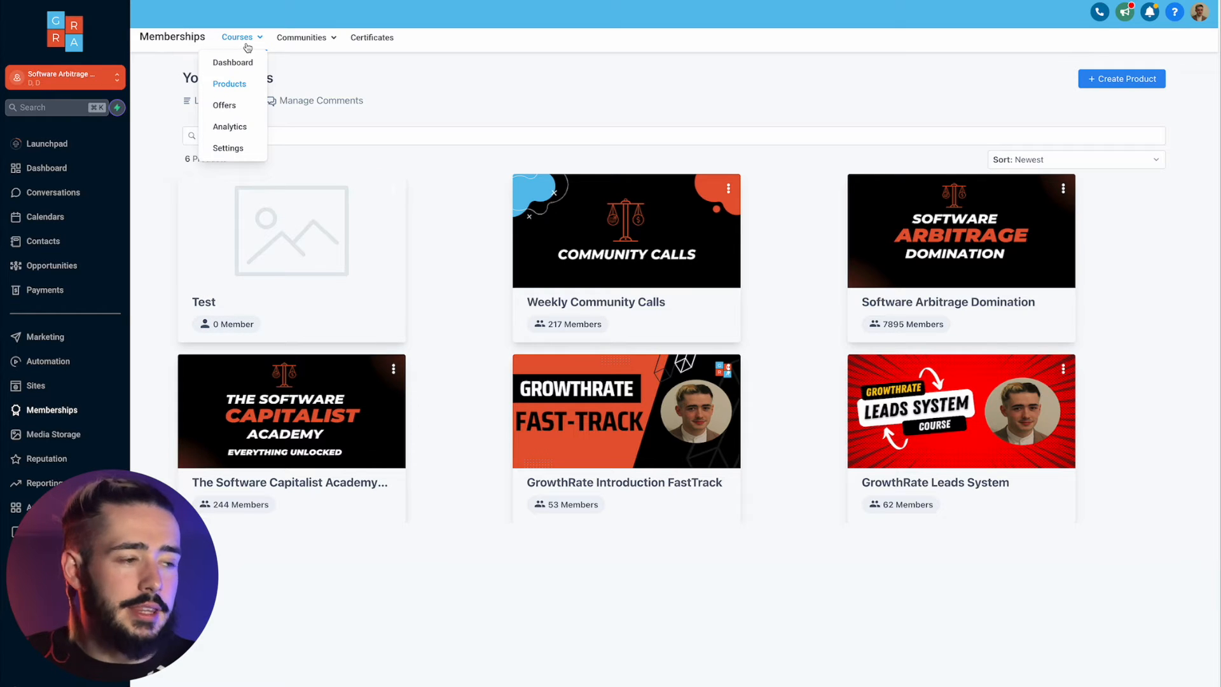
{"action": "left_click", "coordinate": [226, 106]}
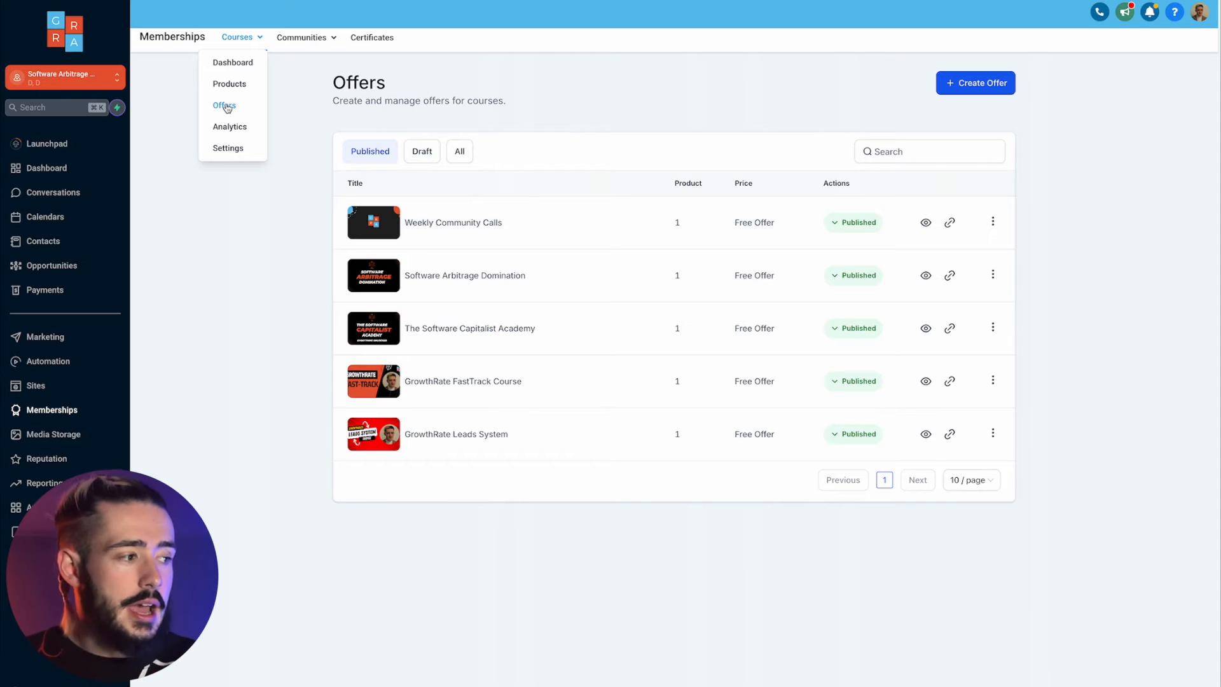
{"action": "left_click", "coordinate": [973, 87]}
{"action": "left_click", "coordinate": [647, 164]}
{"action": "type", "text": "Test"}
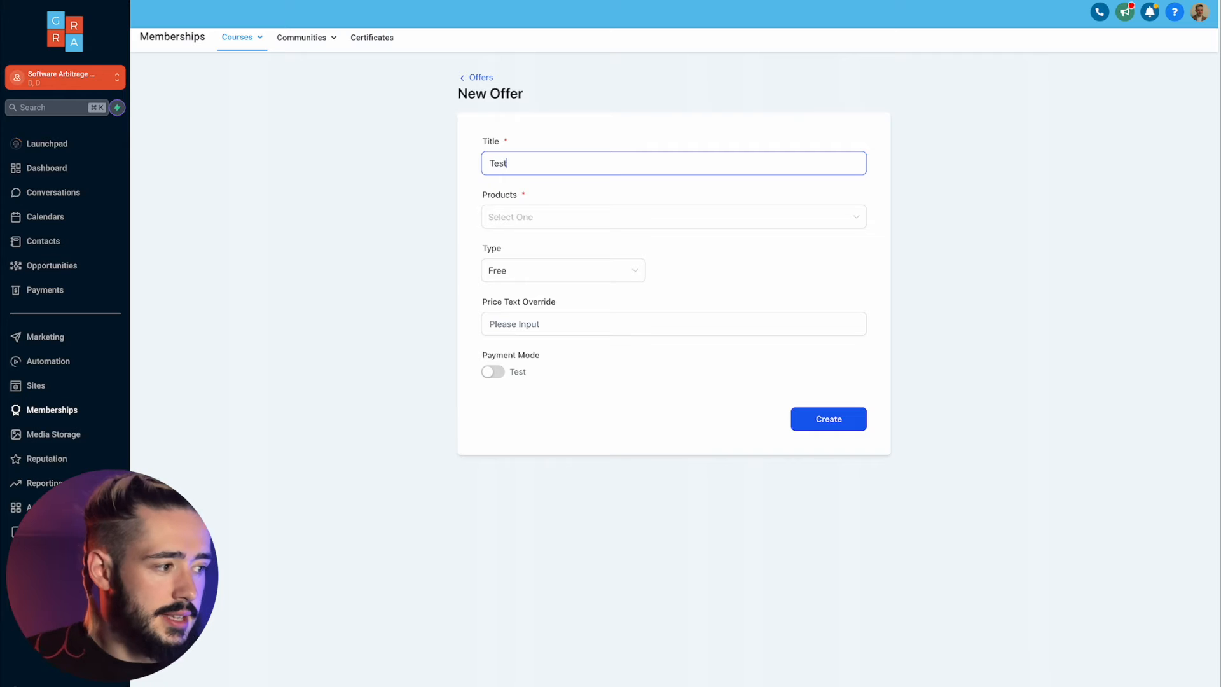
Step: Add the Test product to the new offer and keep Free as its type after checking the pricing options
{"action": "left_click", "coordinate": [542, 215]}
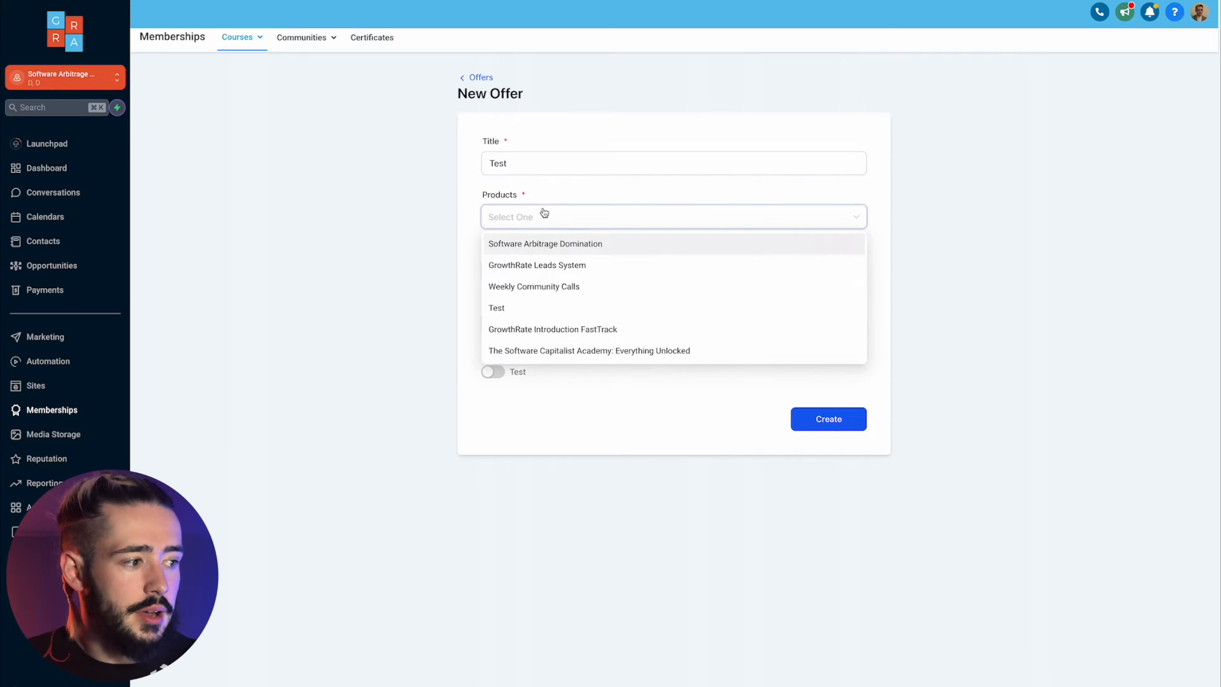
{"action": "left_click", "coordinate": [524, 309]}
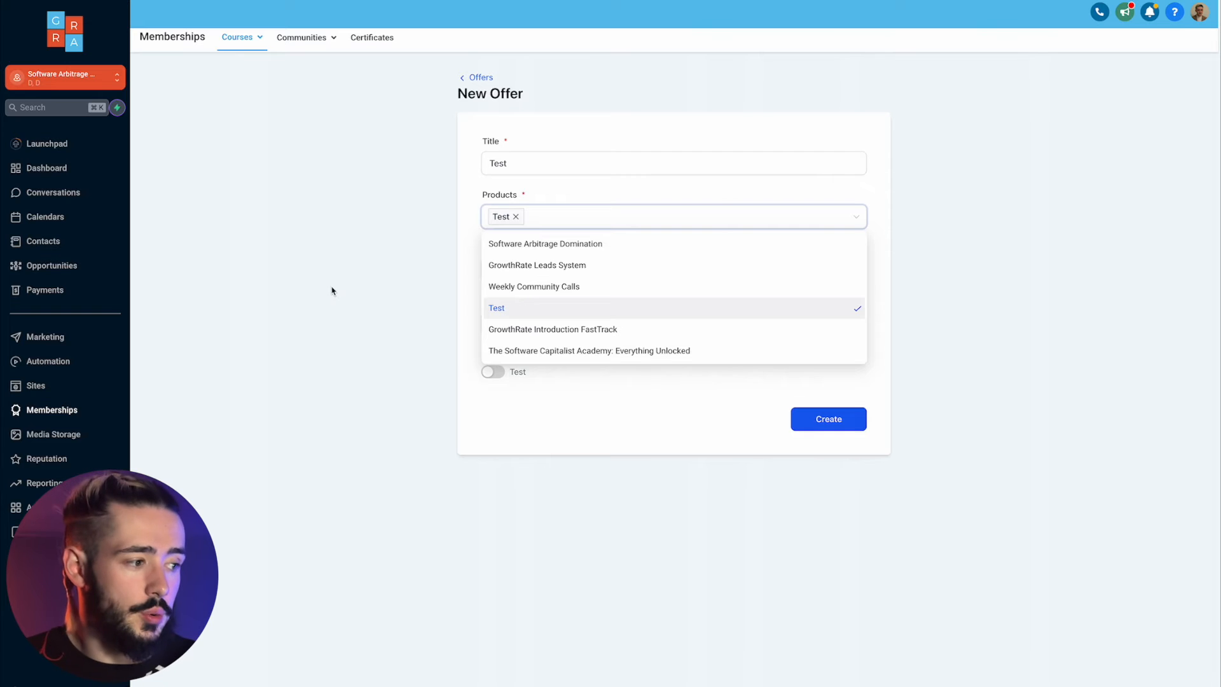
{"action": "left_click", "coordinate": [334, 291]}
{"action": "left_click", "coordinate": [524, 277]}
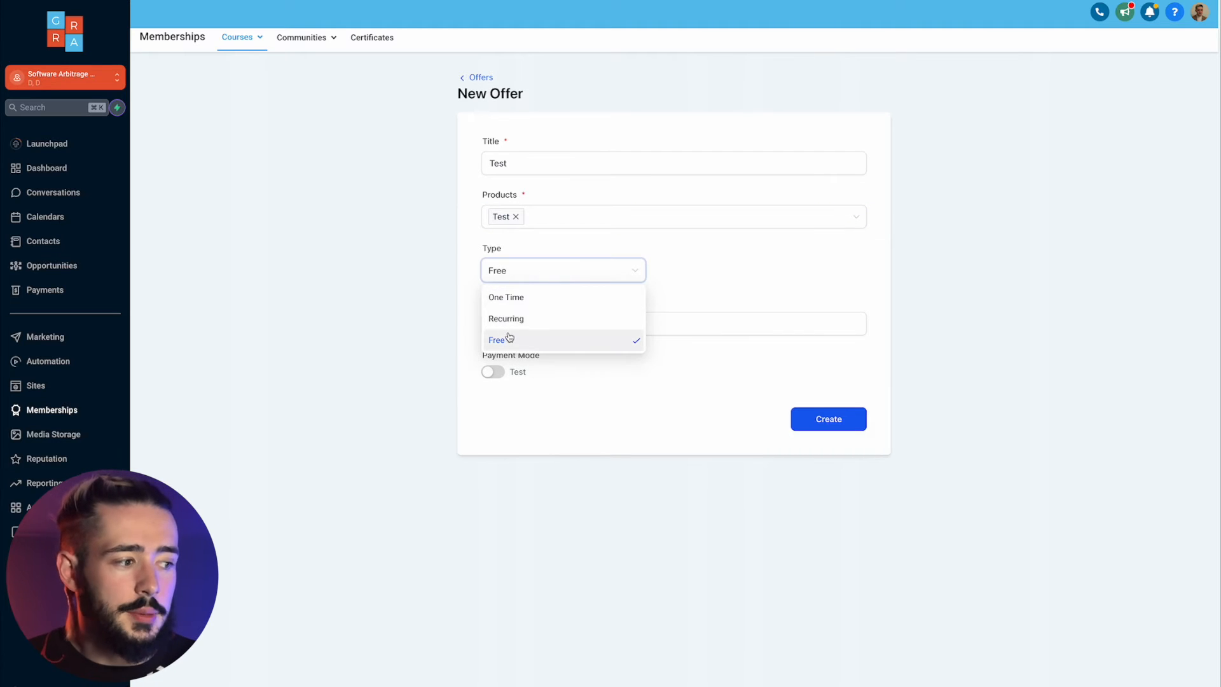
{"action": "left_click", "coordinate": [289, 335]}
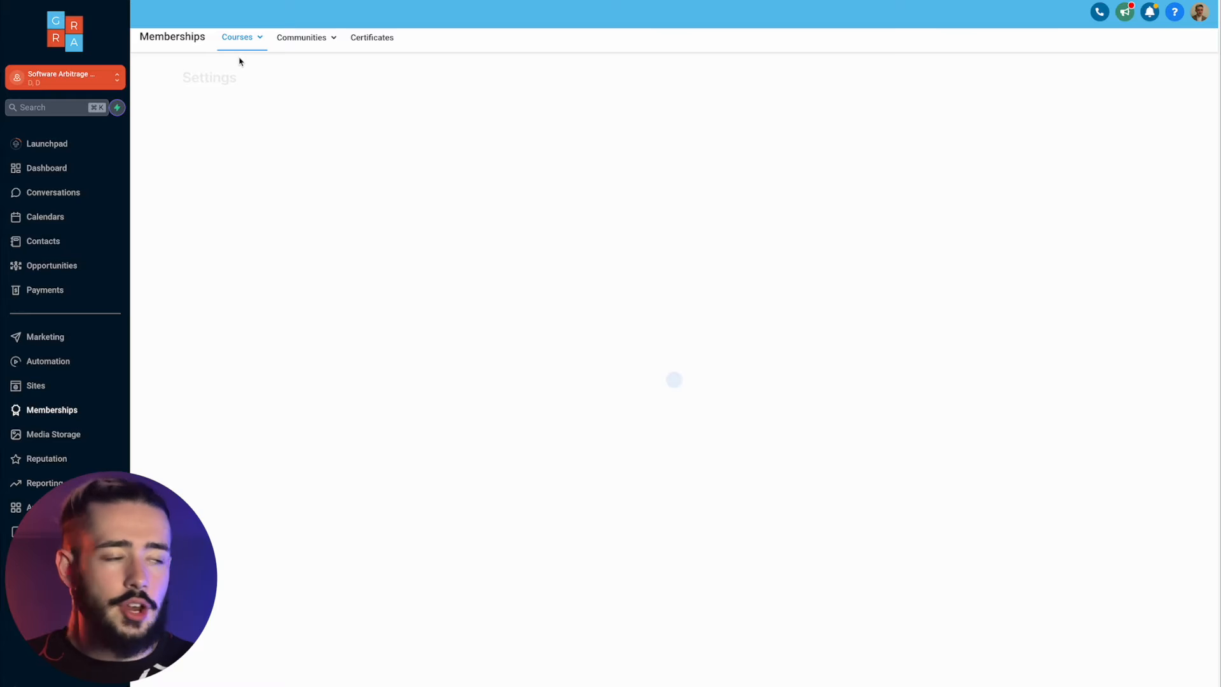
Step: Check the courses settings, including the Email Settings for the membership site
{"action": "left_click", "coordinate": [240, 45]}
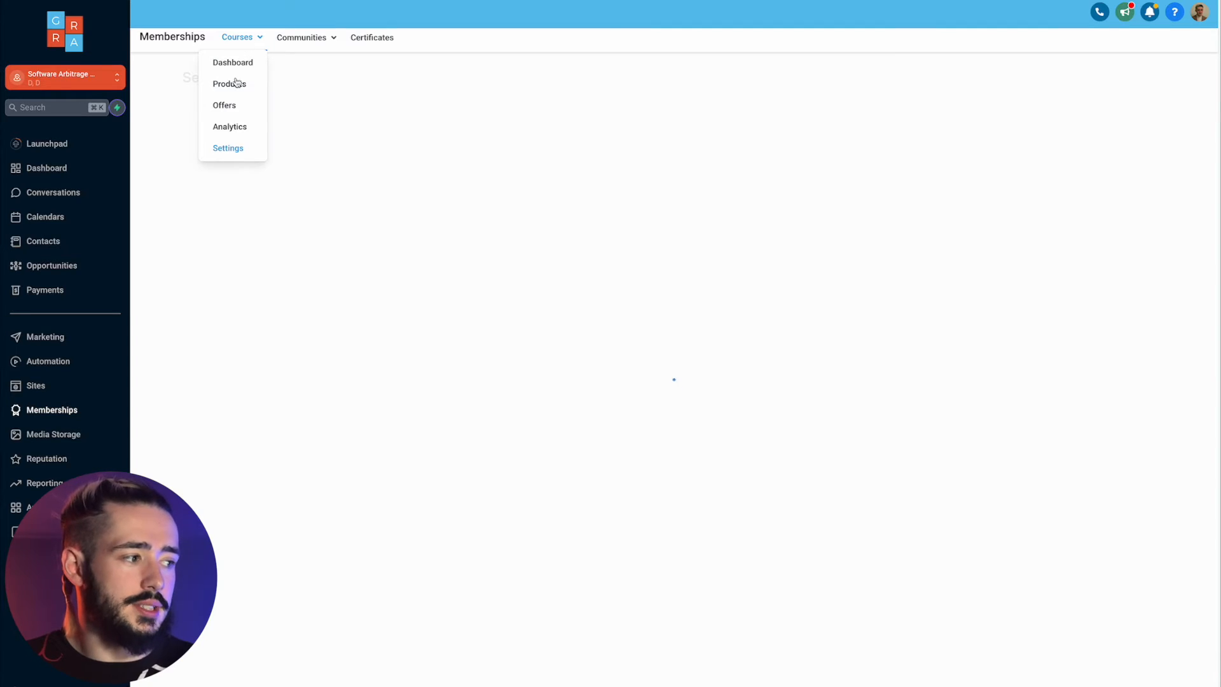
{"action": "left_click", "coordinate": [226, 148]}
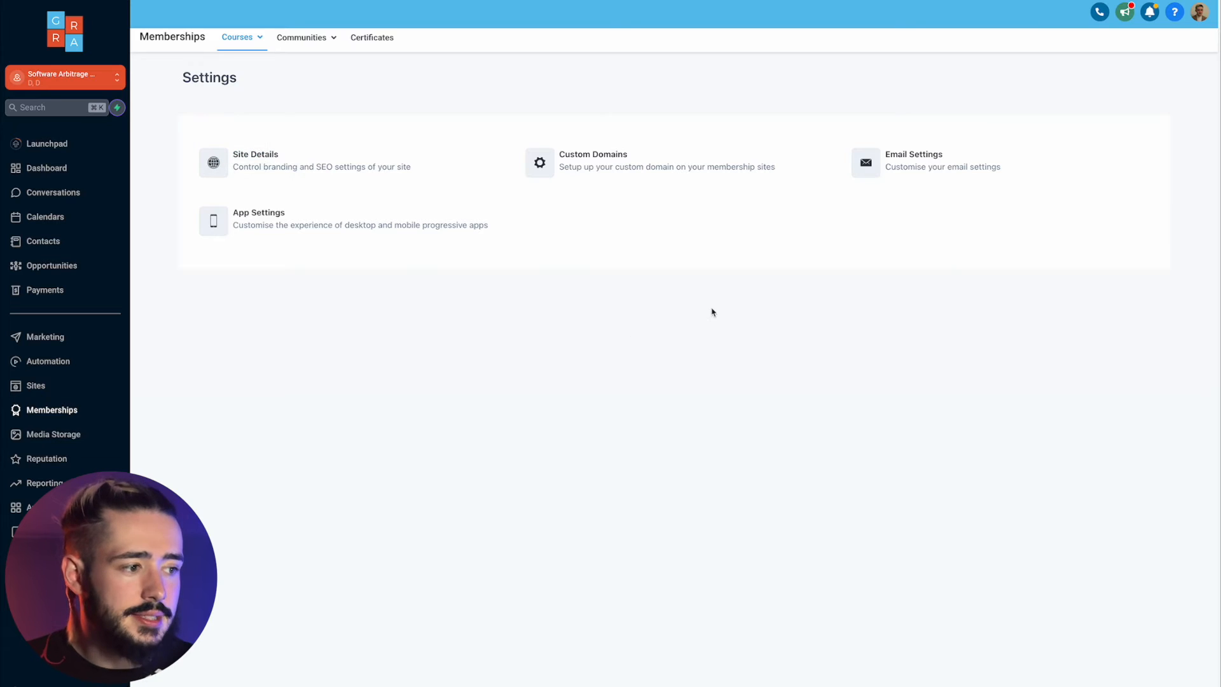
{"action": "double_click", "coordinate": [903, 180]}
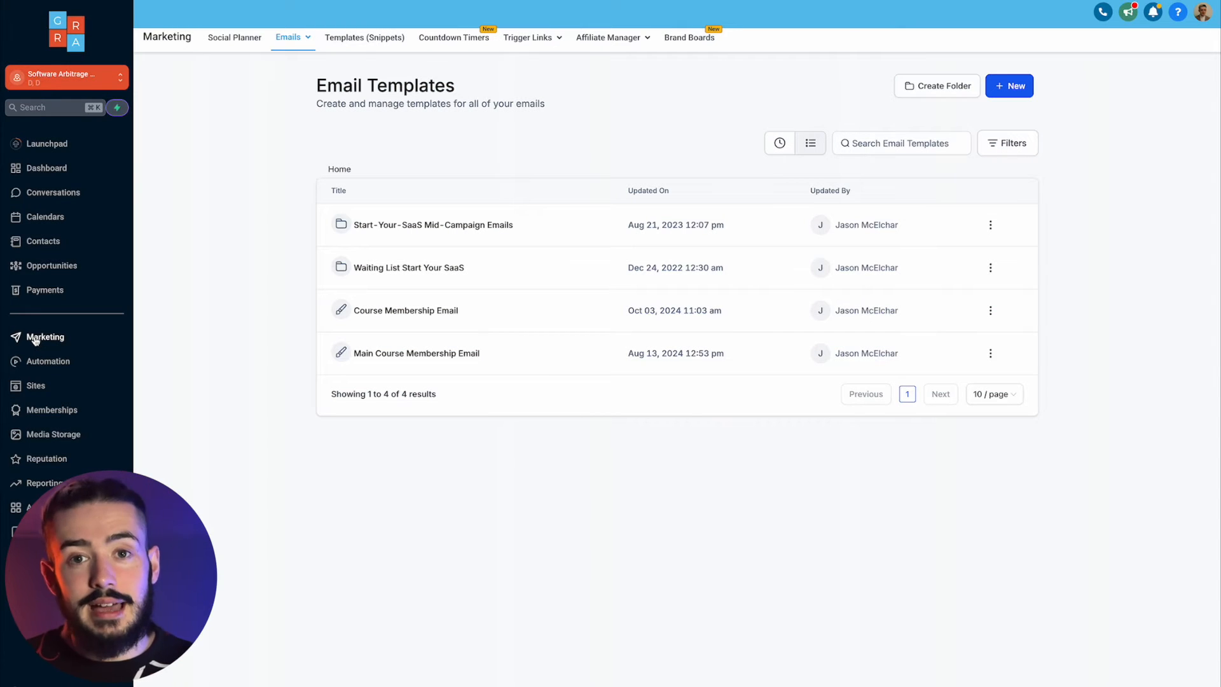
Step: Browse the email marketing template library's system templates and preview the Membership Welcome Email
{"action": "mouse_move", "coordinate": [280, 45]}
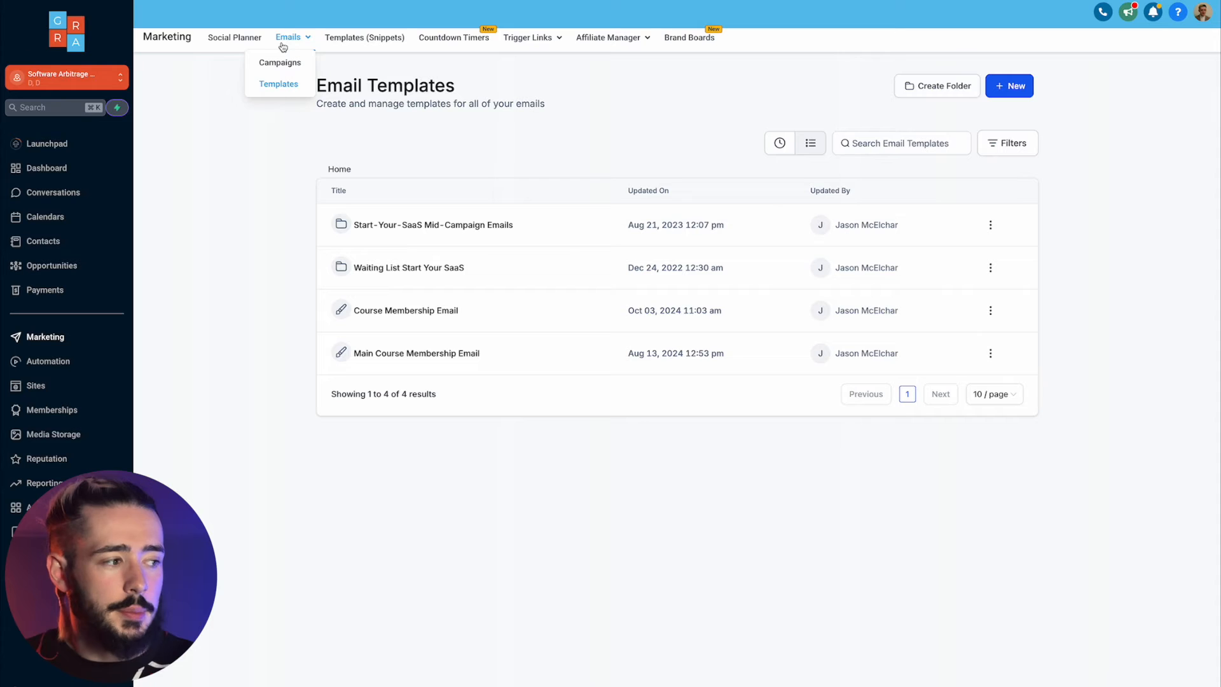
{"action": "left_click", "coordinate": [1008, 95]}
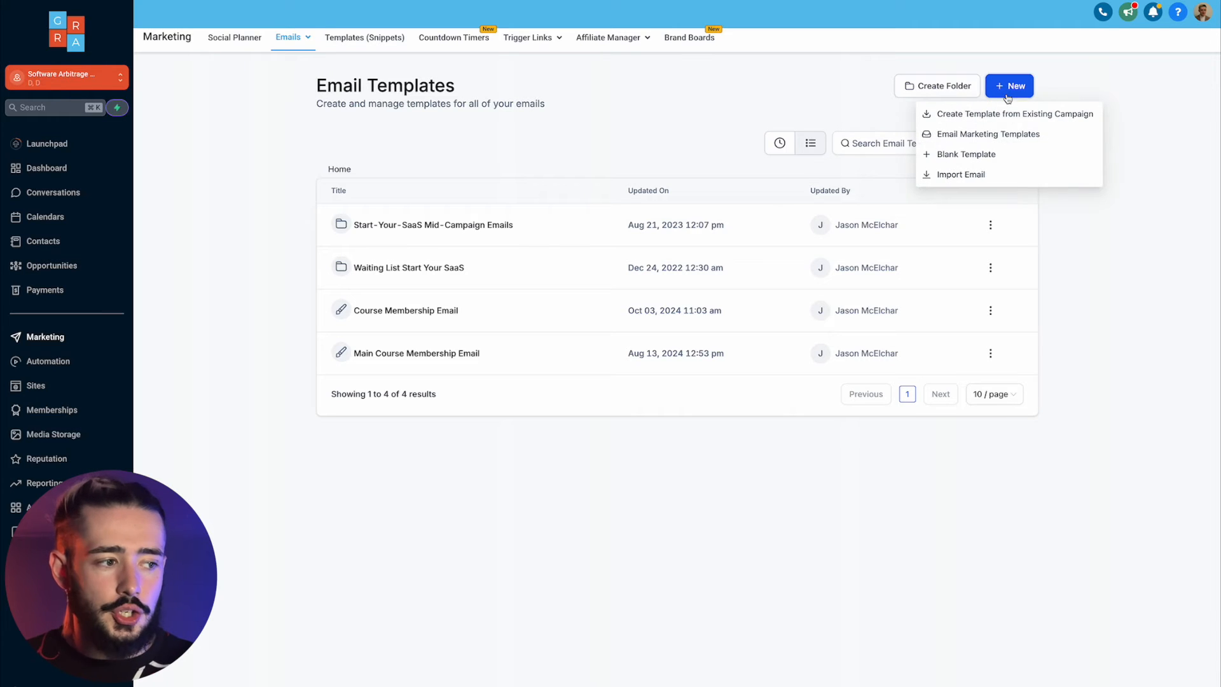
{"action": "left_click", "coordinate": [992, 136]}
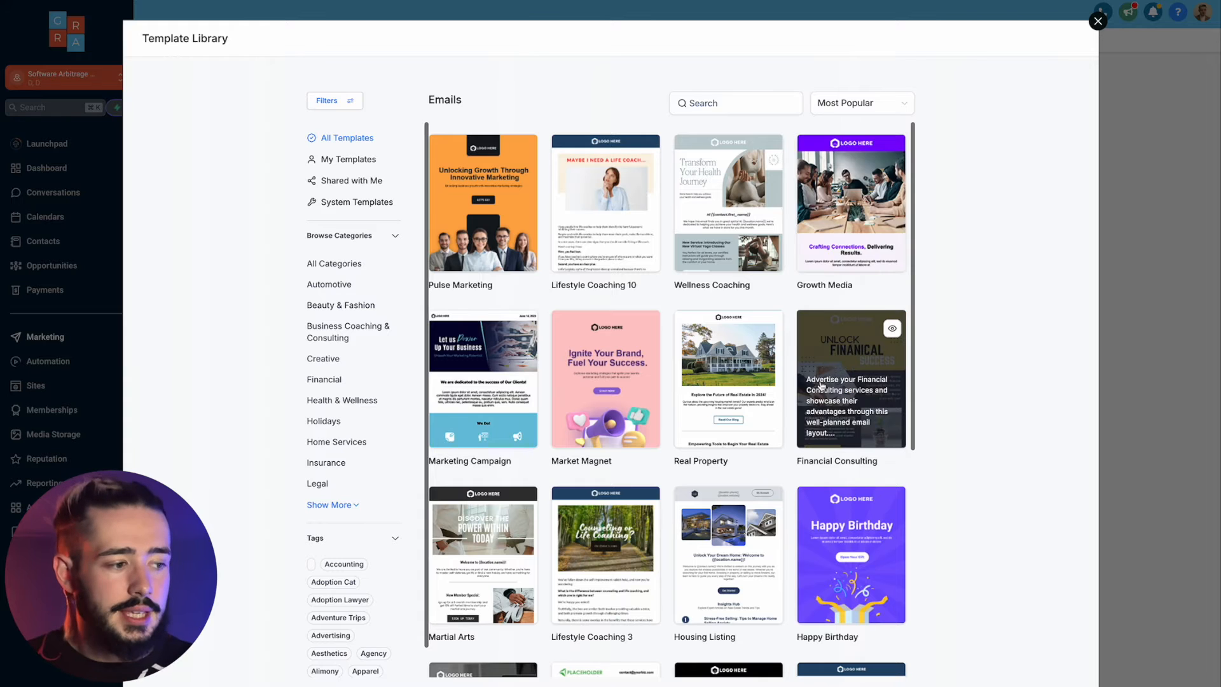
{"action": "scroll", "coordinate": [884, 356], "scroll_direction": "down", "scroll_amount": 5}
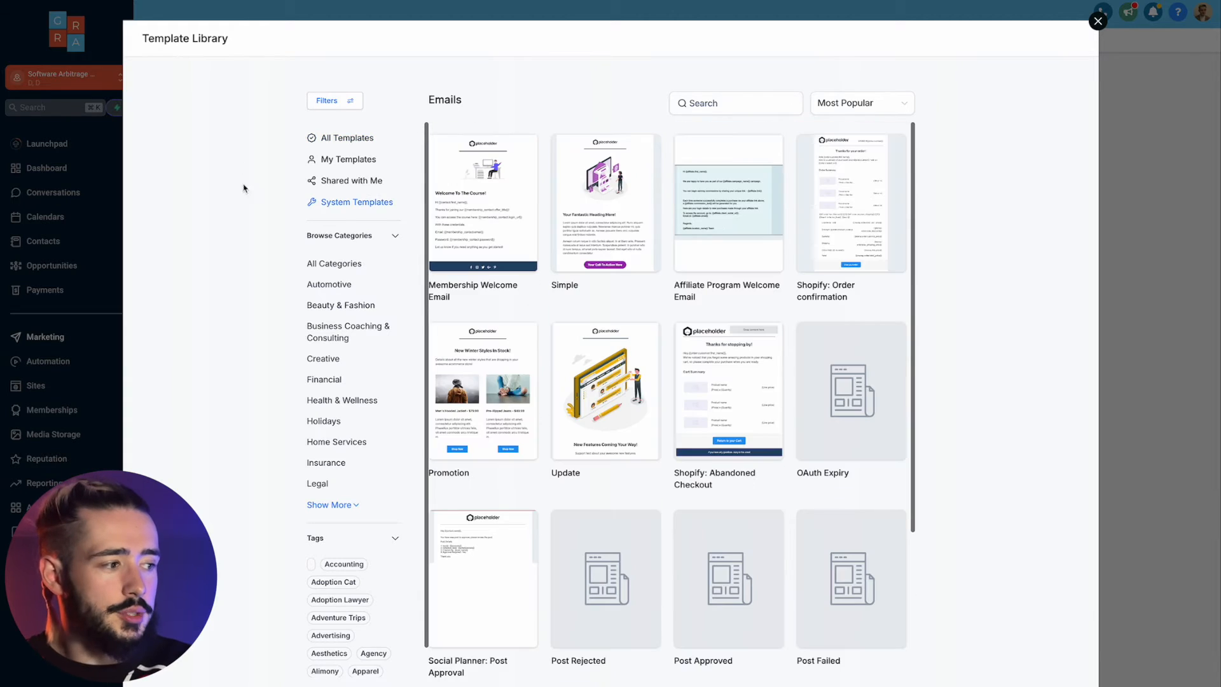
{"action": "mouse_move", "coordinate": [488, 249]}
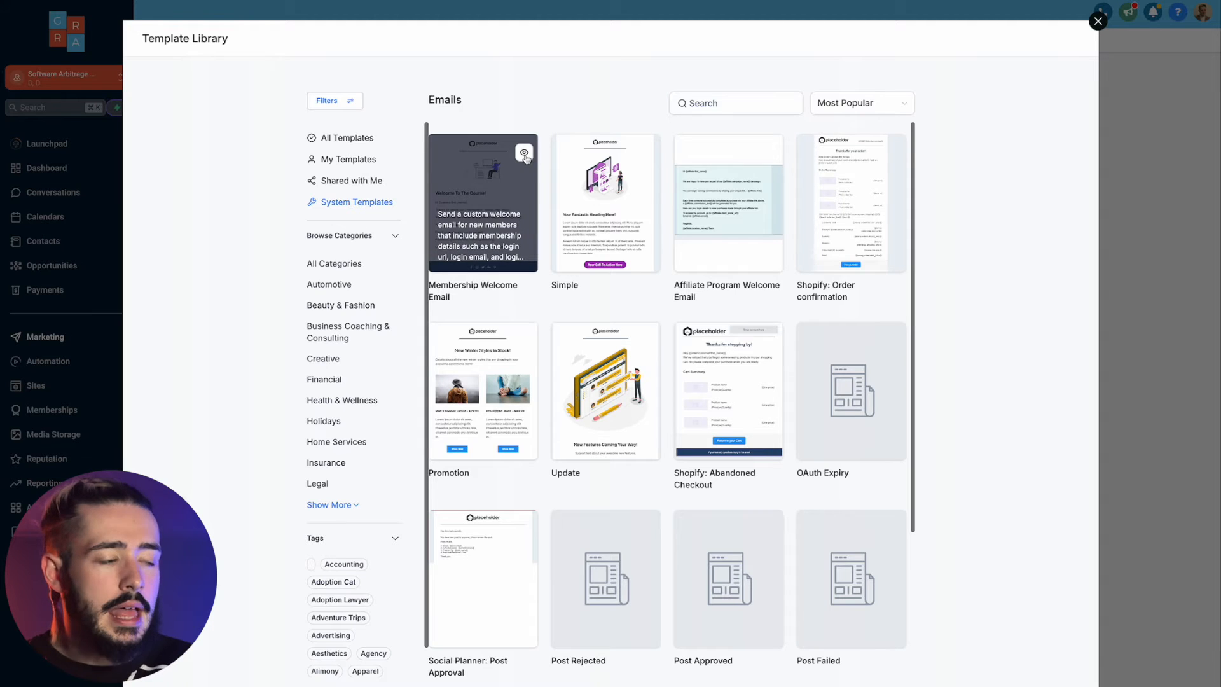
{"action": "left_click", "coordinate": [524, 155]}
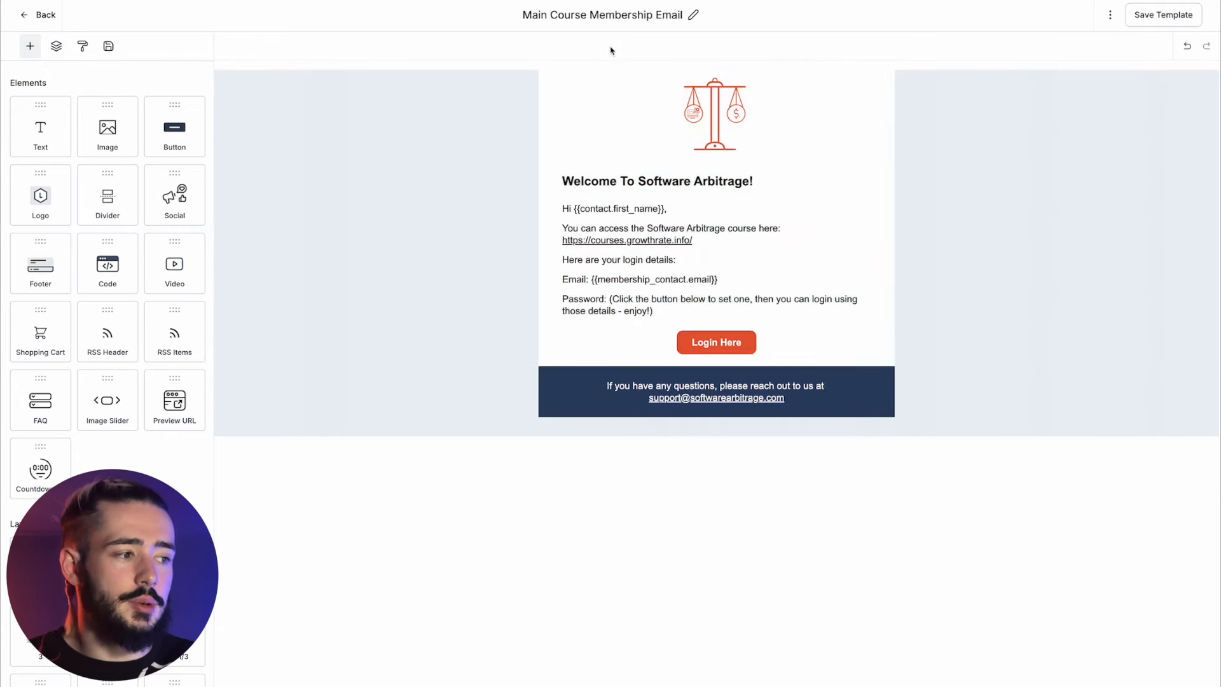
Step: Examine the Main Course Membership Email's welcome text, including its course link and login details
{"action": "left_click", "coordinate": [731, 115]}
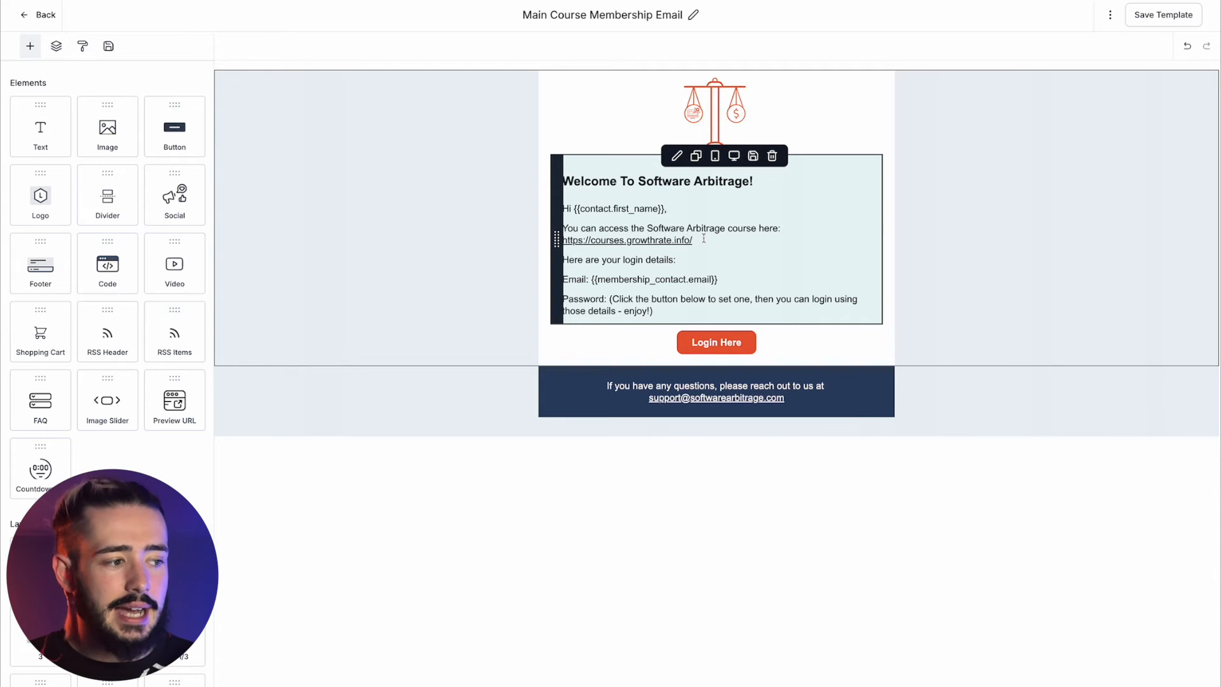
{"action": "left_click_drag", "start_coordinate": [701, 240], "coordinate": [639, 241]}
{"action": "left_click", "coordinate": [597, 247]}
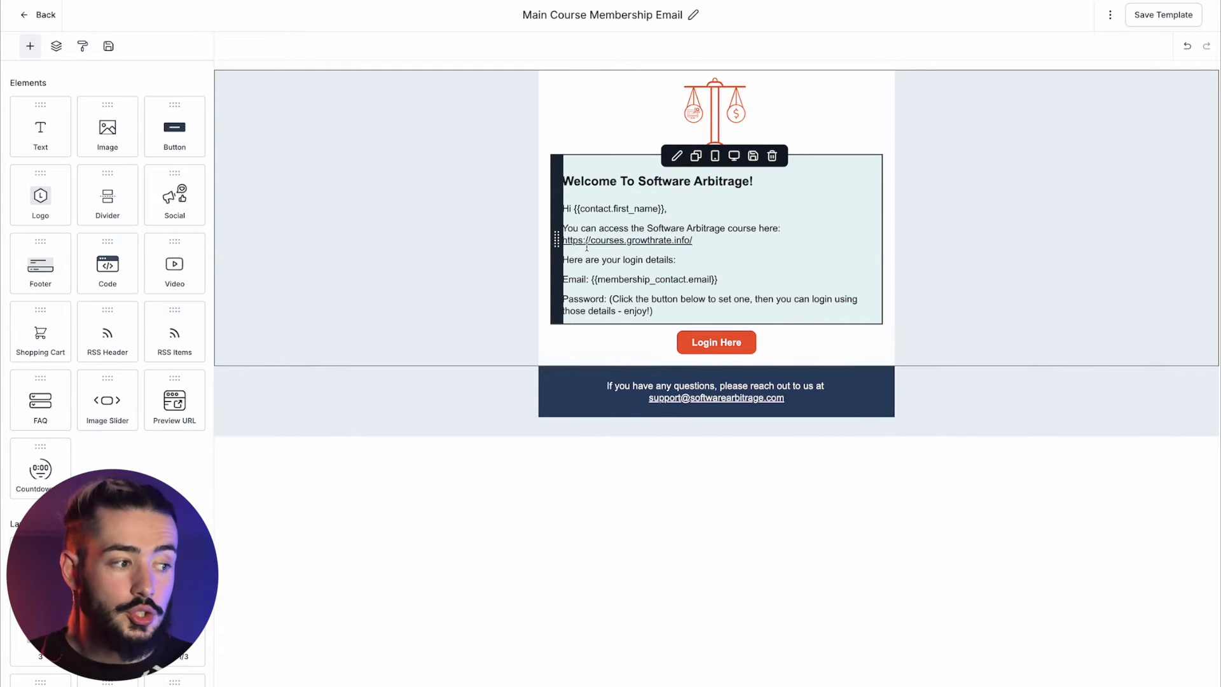
{"action": "left_click", "coordinate": [586, 247]}
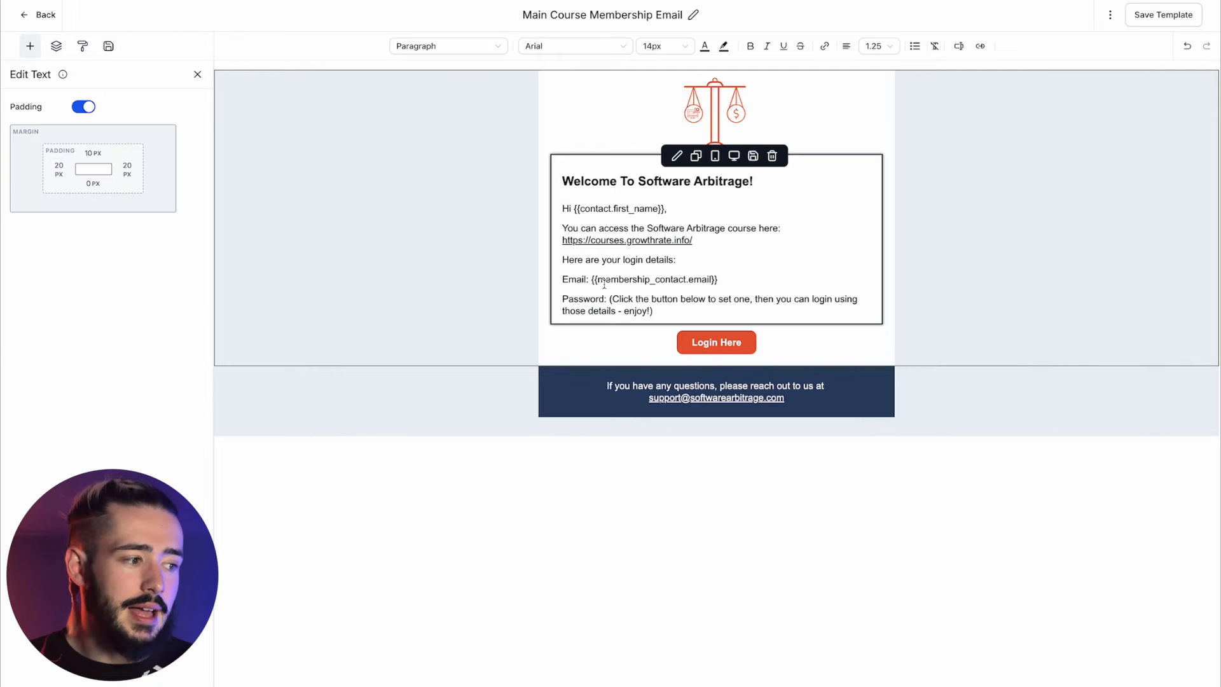
Step: Inspect the Login Here button's link URL and the Membership Contacts custom values that supply the magic login link
{"action": "left_click", "coordinate": [707, 350]}
{"action": "left_click_drag", "start_coordinate": [155, 328], "coordinate": [26, 330]}
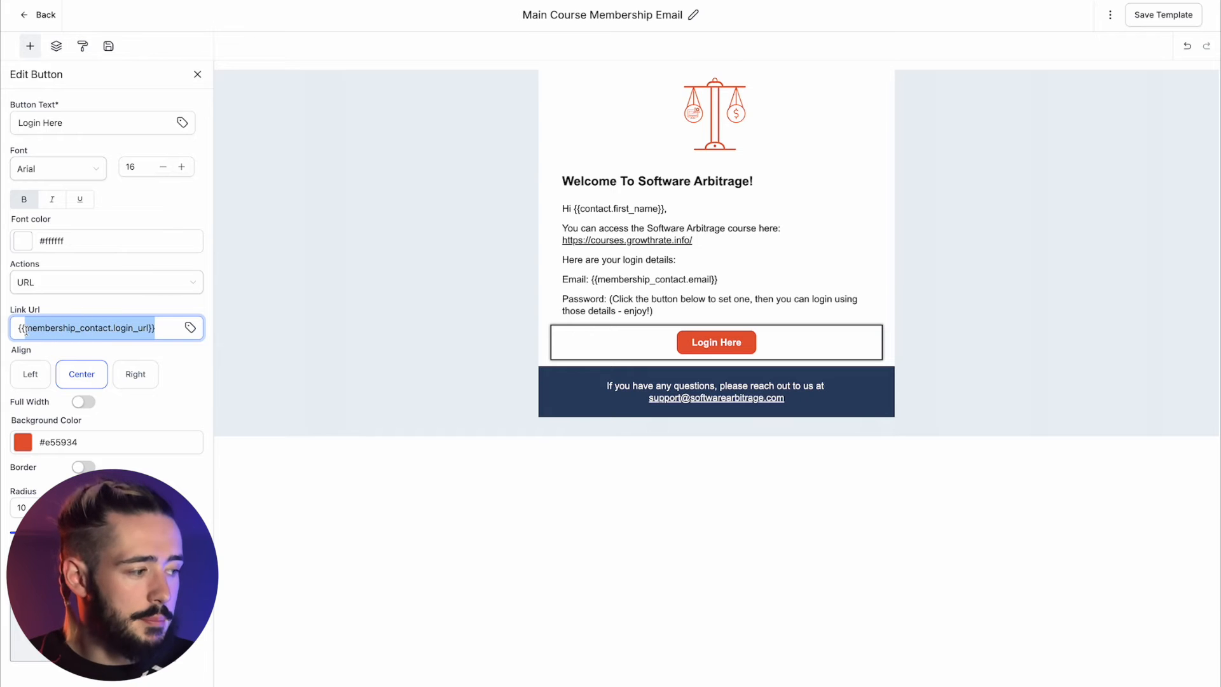
{"action": "left_click", "coordinate": [141, 329]}
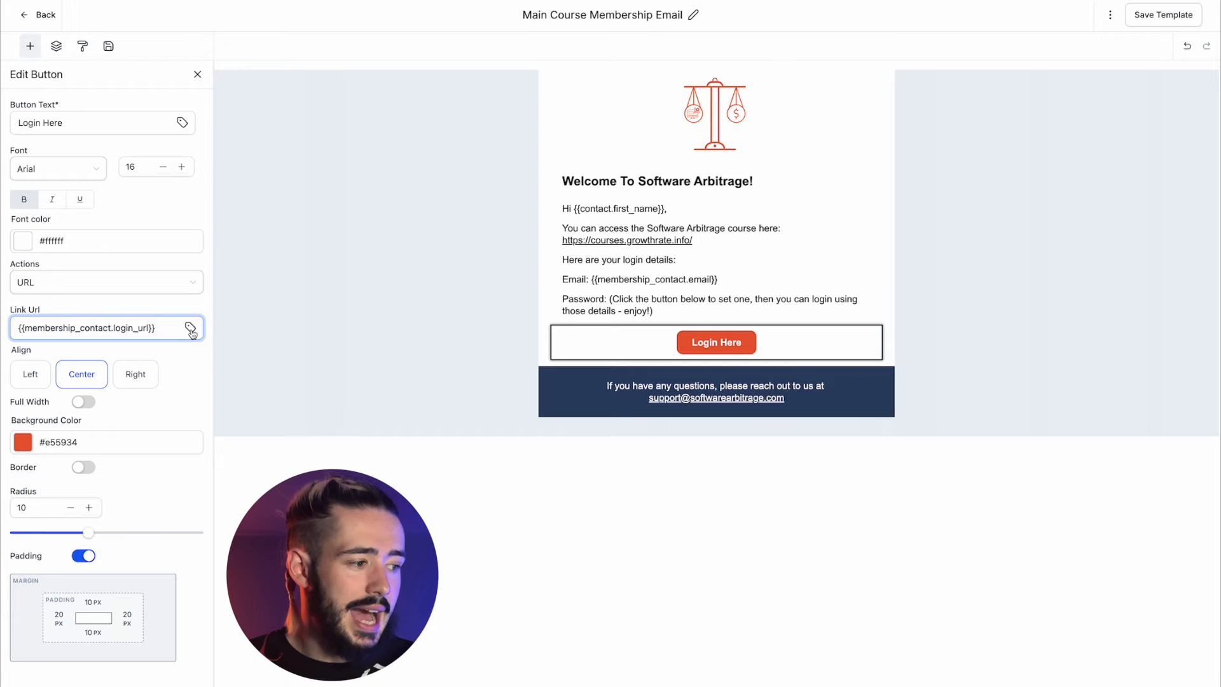
{"action": "left_click", "coordinate": [190, 329]}
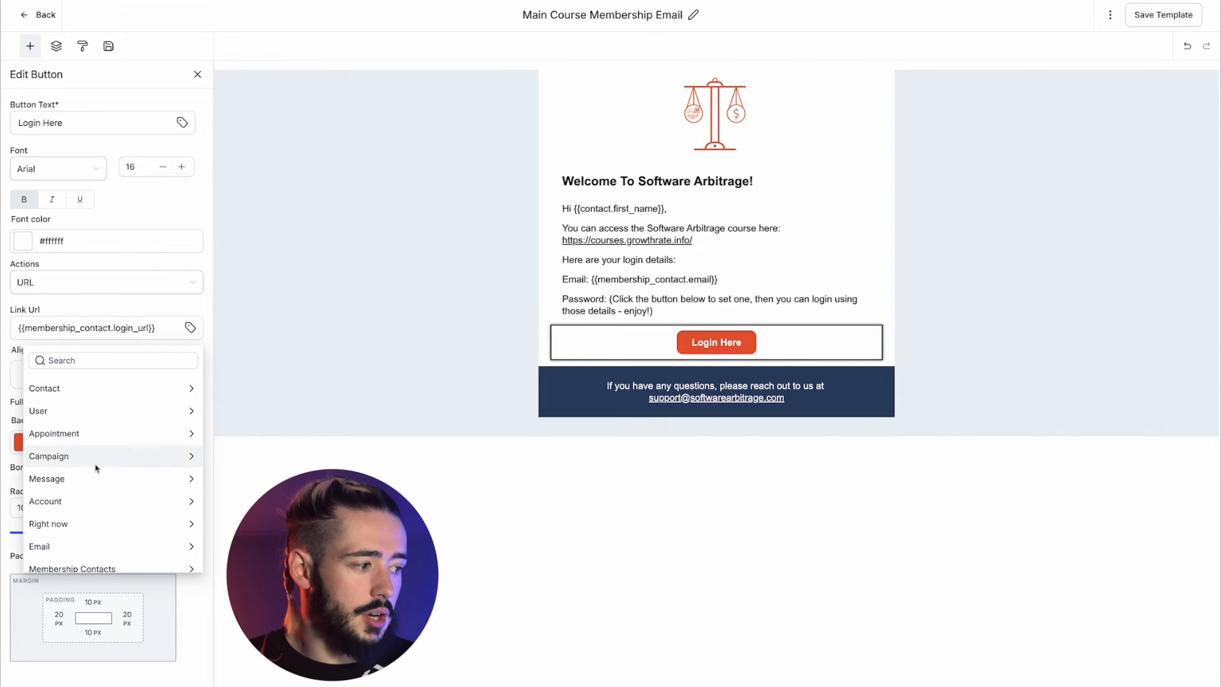
{"action": "scroll", "coordinate": [122, 430], "scroll_direction": "down", "scroll_amount": 3}
{"action": "left_click", "coordinate": [109, 423]}
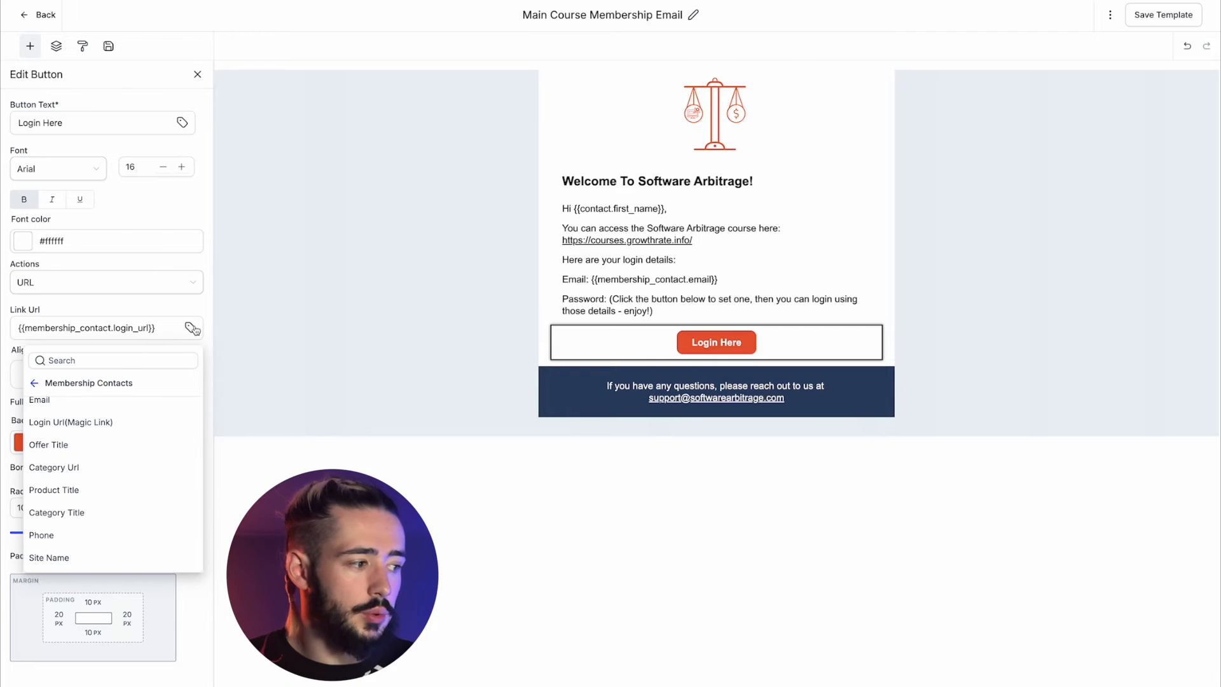
{"action": "left_click", "coordinate": [349, 382]}
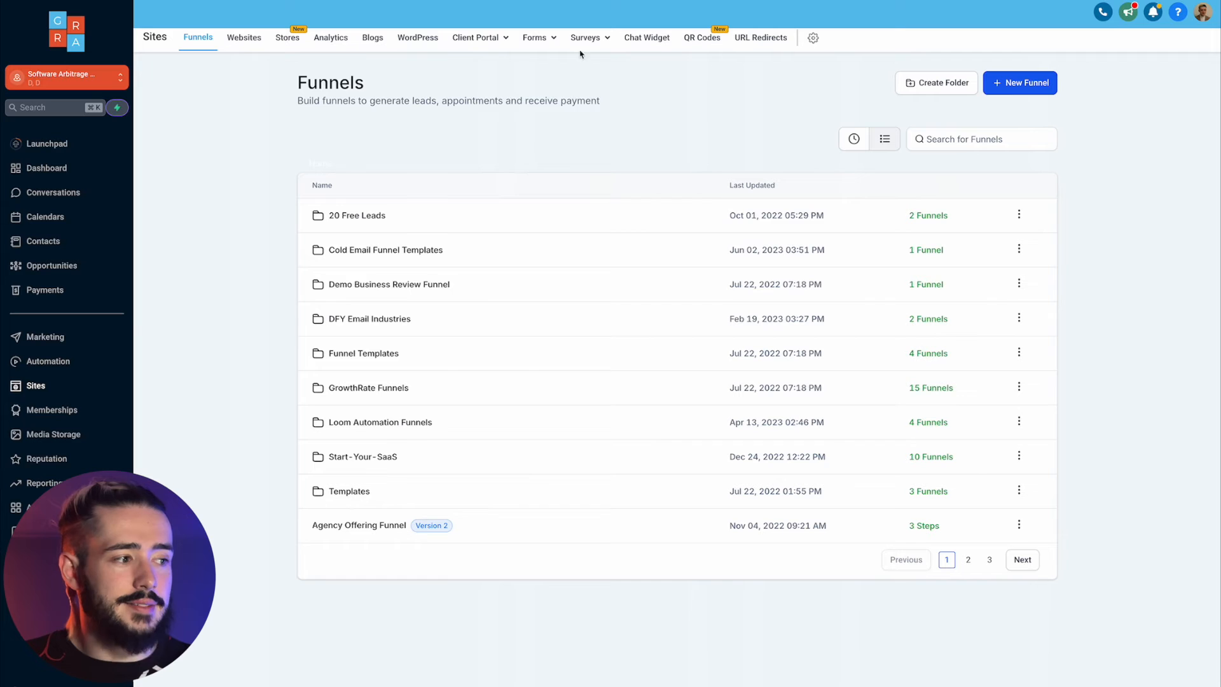
Step: Go to the form builder under Sites and examine the Course Waiting List form's fields, button and instructions
{"action": "mouse_move", "coordinate": [541, 44]}
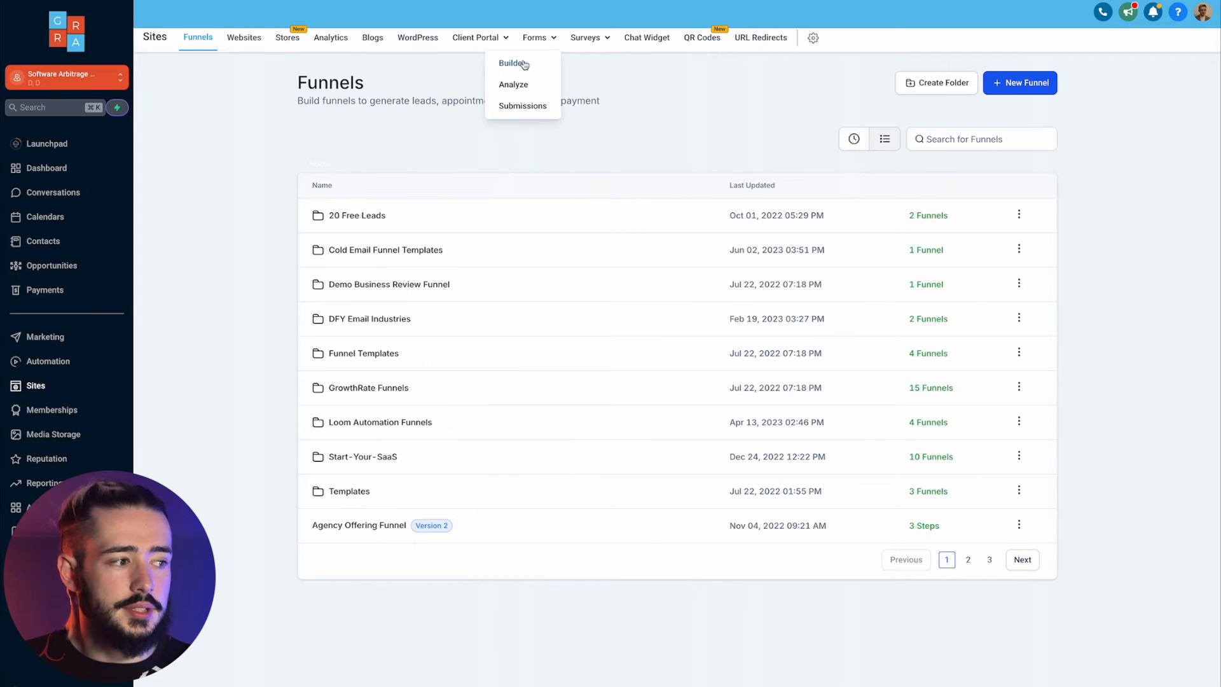
{"action": "left_click", "coordinate": [520, 65]}
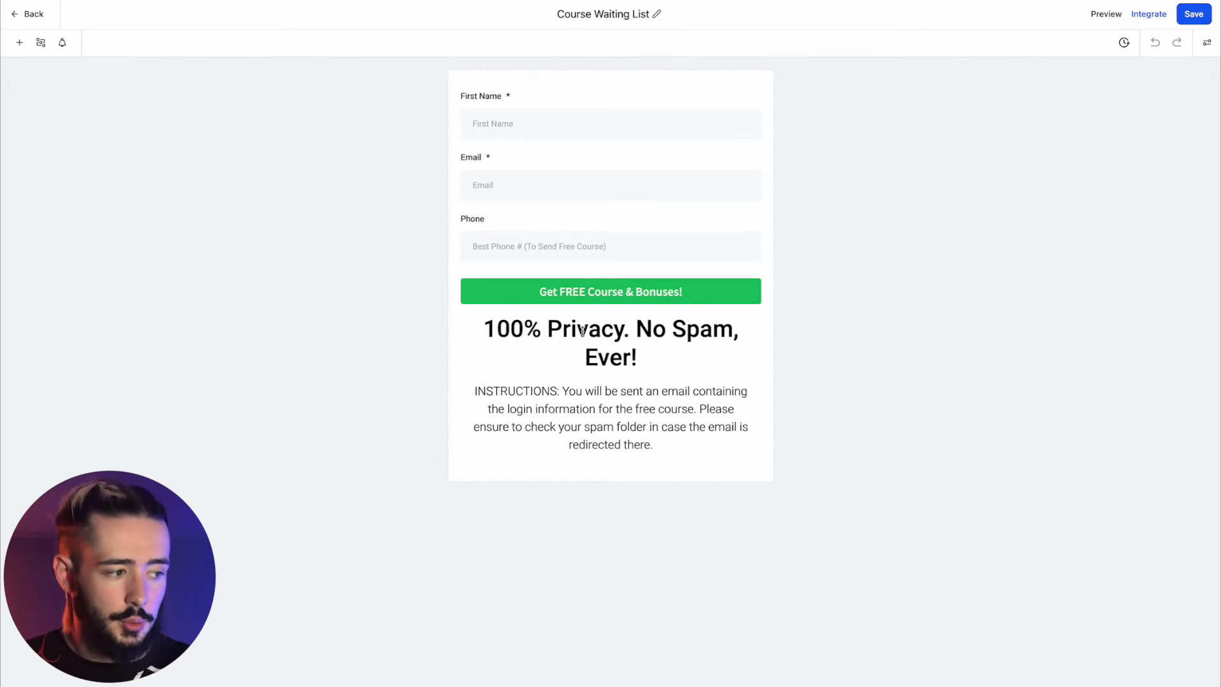
{"action": "left_click", "coordinate": [596, 392]}
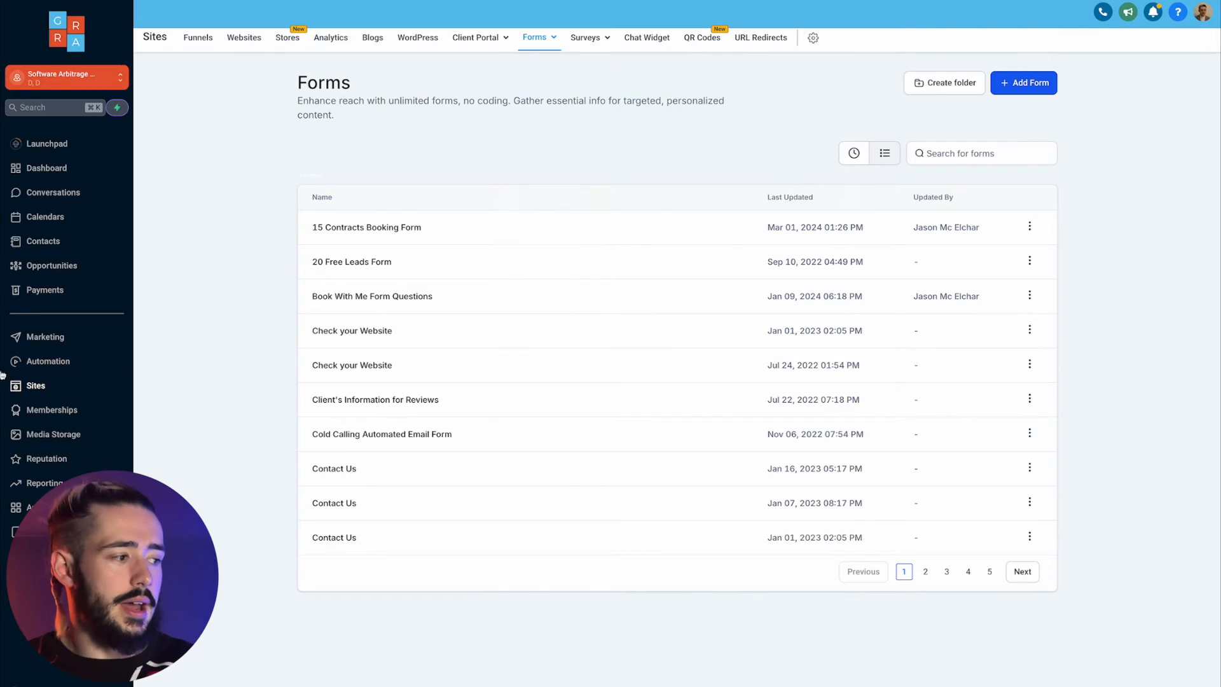
Step: Go to the automation workflows and review the trigger and actions of the Software Arbitrage Free Course [ADD CLIENTS] workflow
{"action": "left_click", "coordinate": [31, 368]}
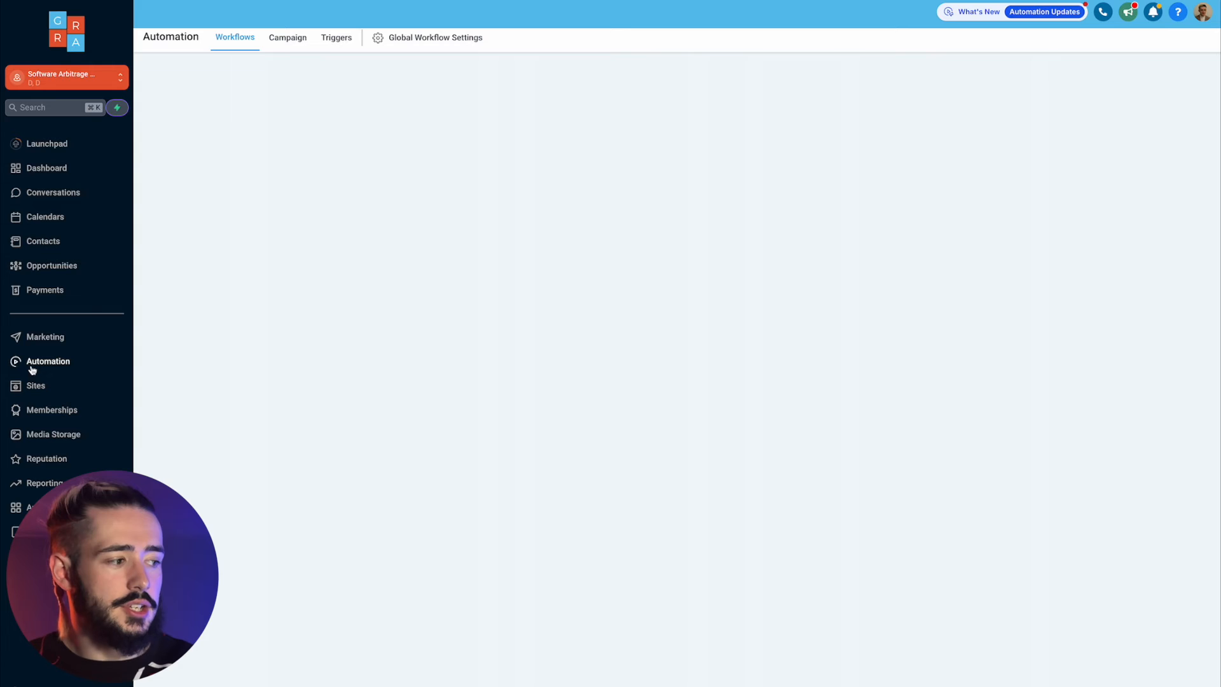
{"action": "left_click", "coordinate": [1005, 85]}
{"action": "left_click", "coordinate": [1007, 133]}
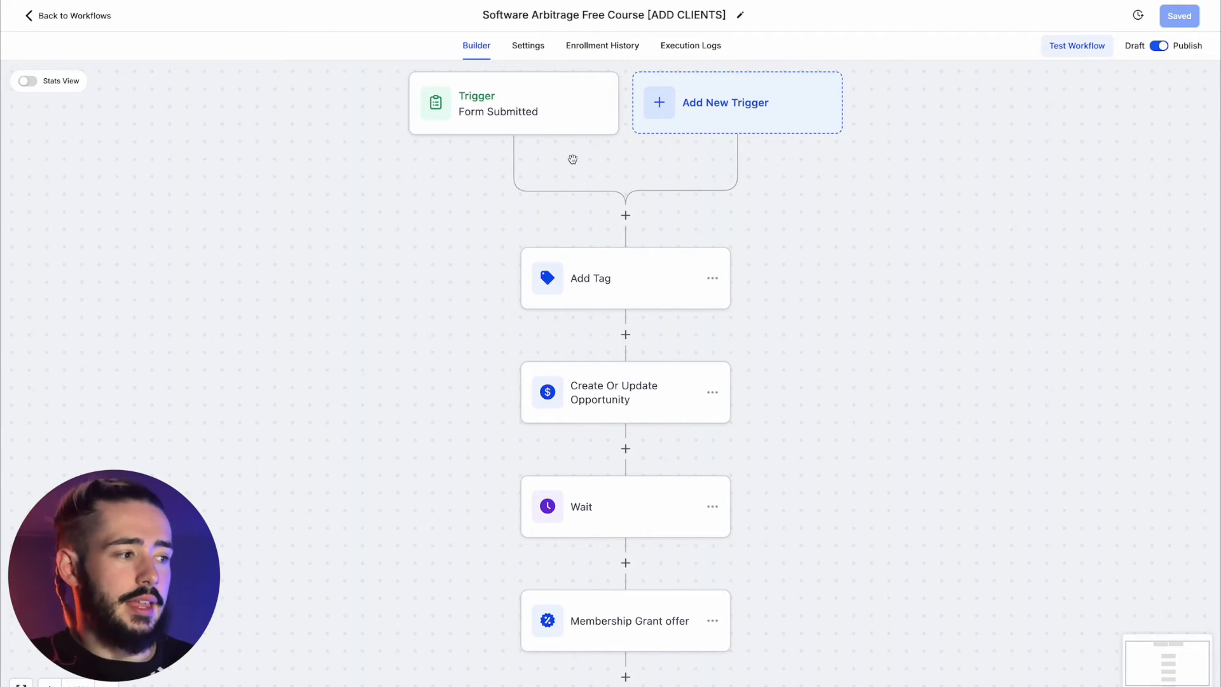
{"action": "scroll", "coordinate": [526, 363], "scroll_direction": "down", "scroll_amount": 1}
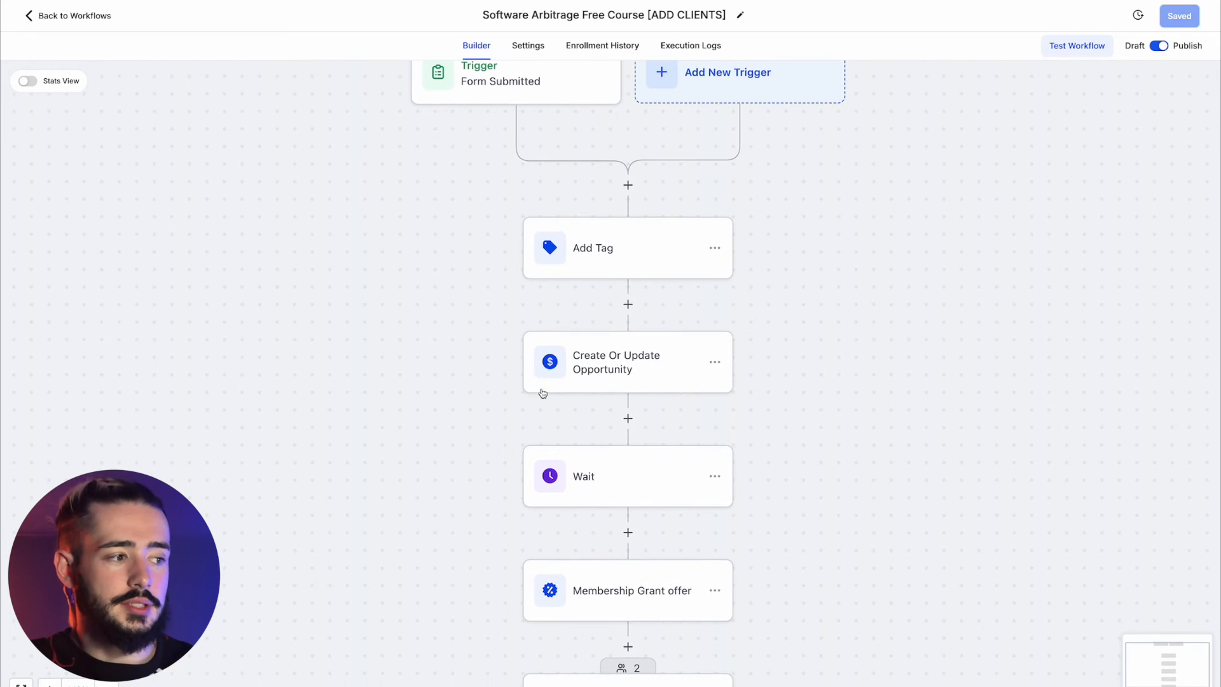
{"action": "scroll", "coordinate": [542, 393], "scroll_direction": "up", "scroll_amount": 1}
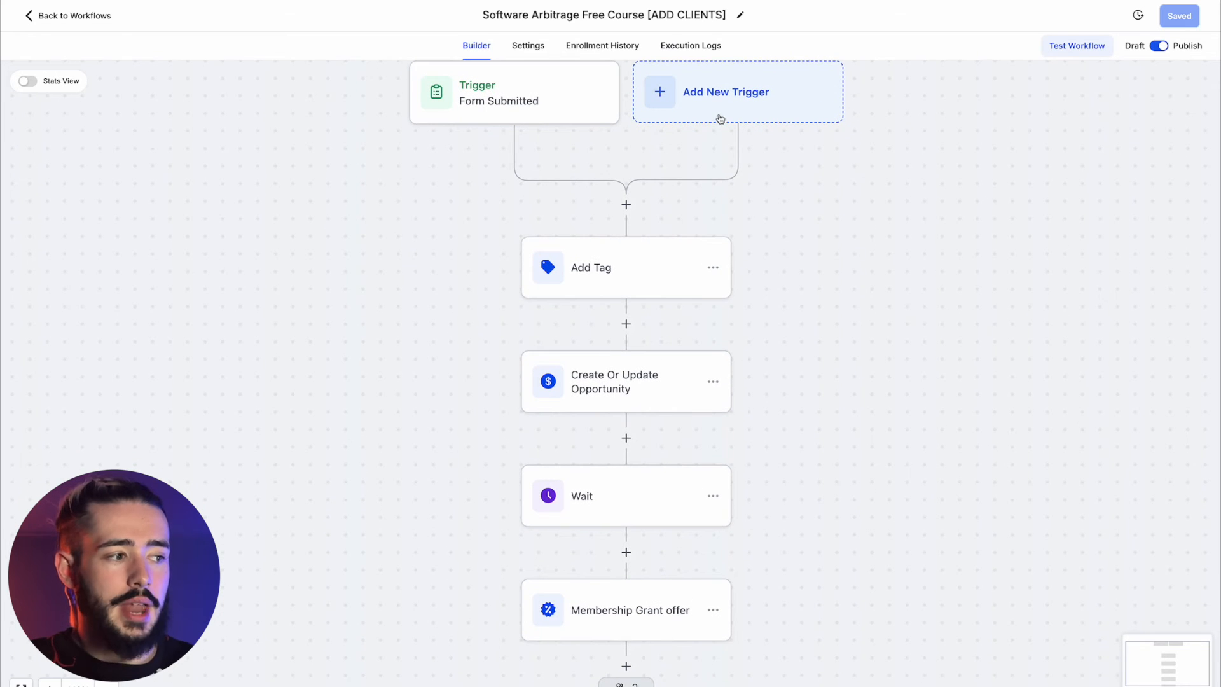
Step: Try to add a Form submitted trigger with a Form is filter and open its list of forms
{"action": "left_click", "coordinate": [720, 119]}
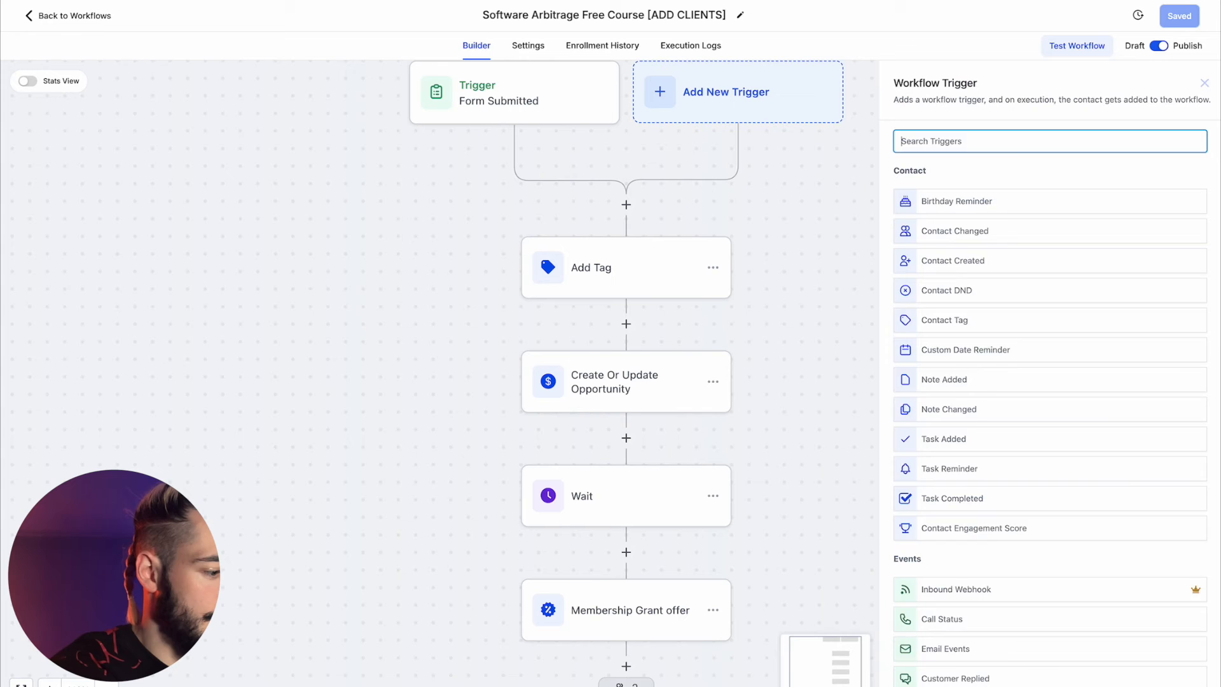
{"action": "type", "text": "form"}
{"action": "left_click", "coordinate": [942, 201]}
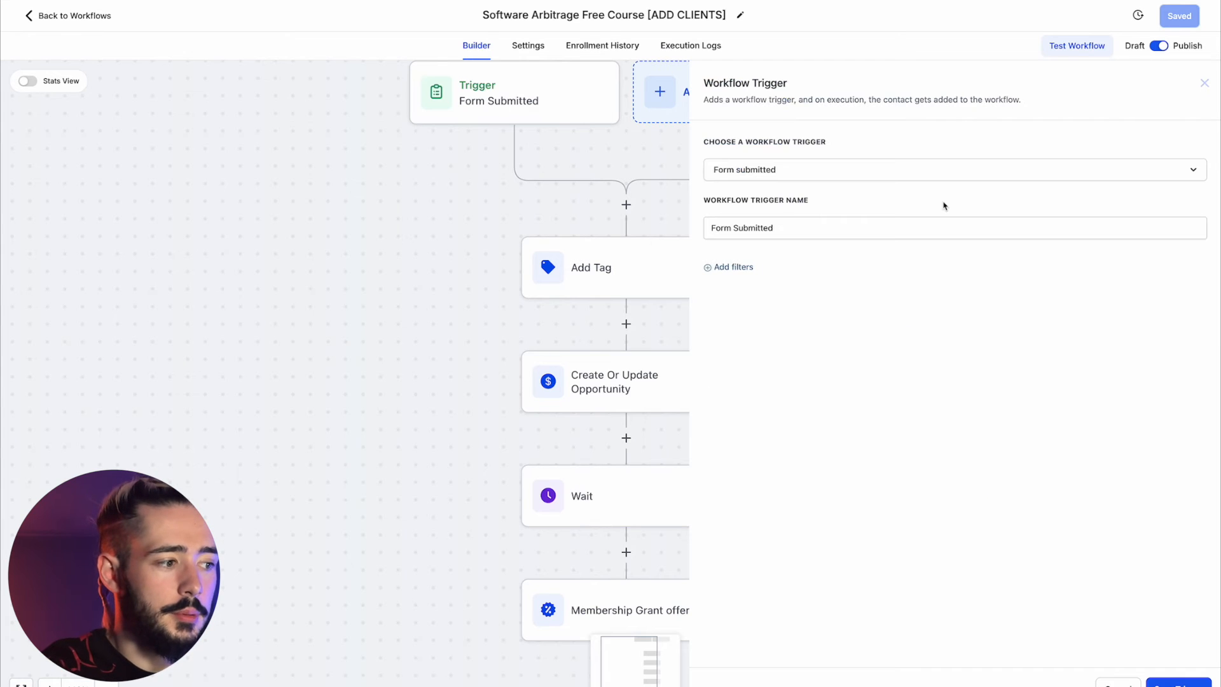
{"action": "left_click", "coordinate": [741, 267]}
{"action": "left_click", "coordinate": [758, 280]}
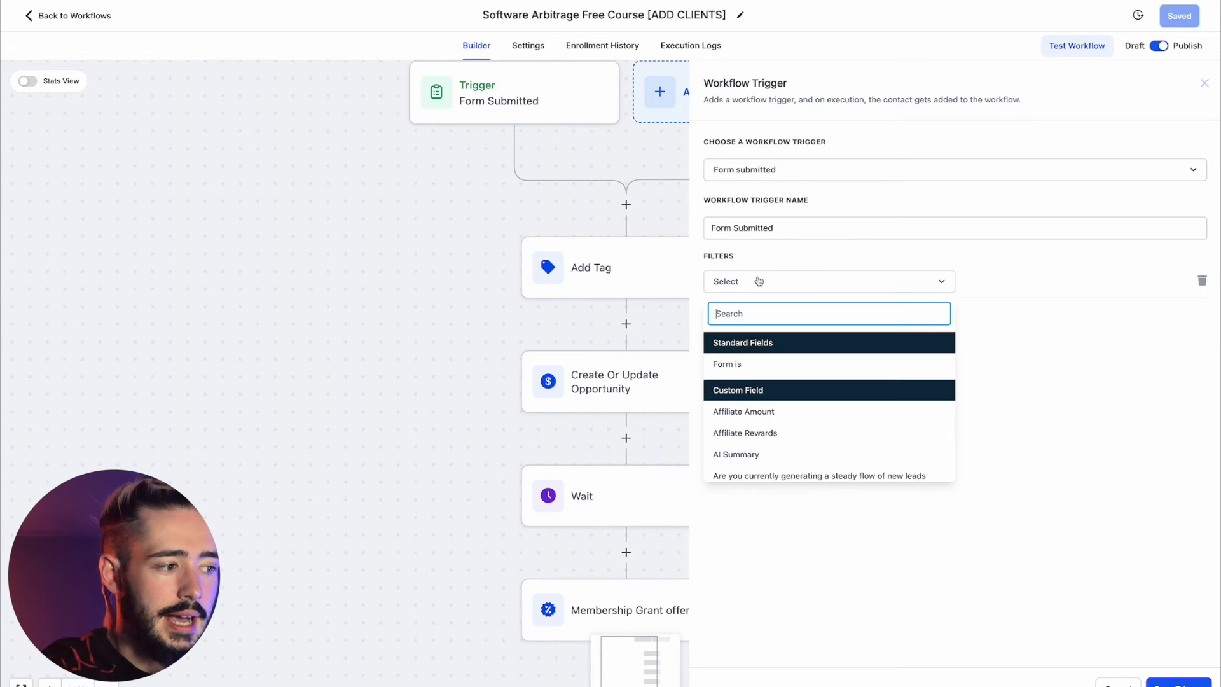
{"action": "left_click", "coordinate": [770, 364]}
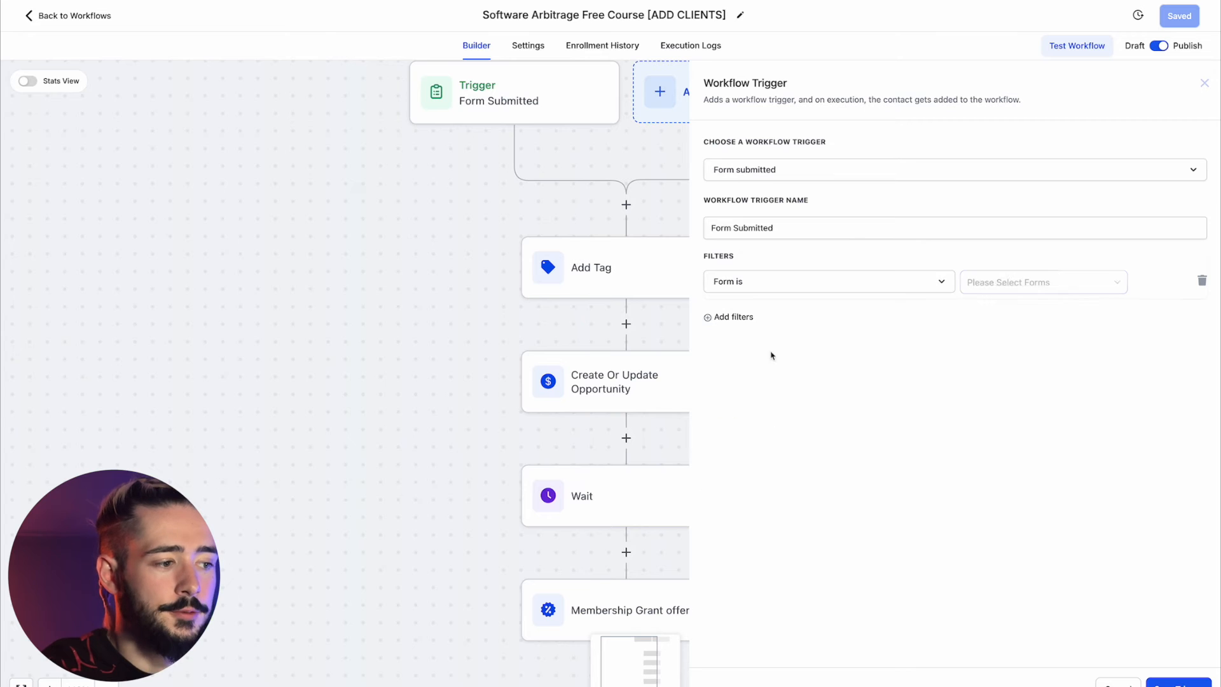
{"action": "left_click", "coordinate": [985, 281]}
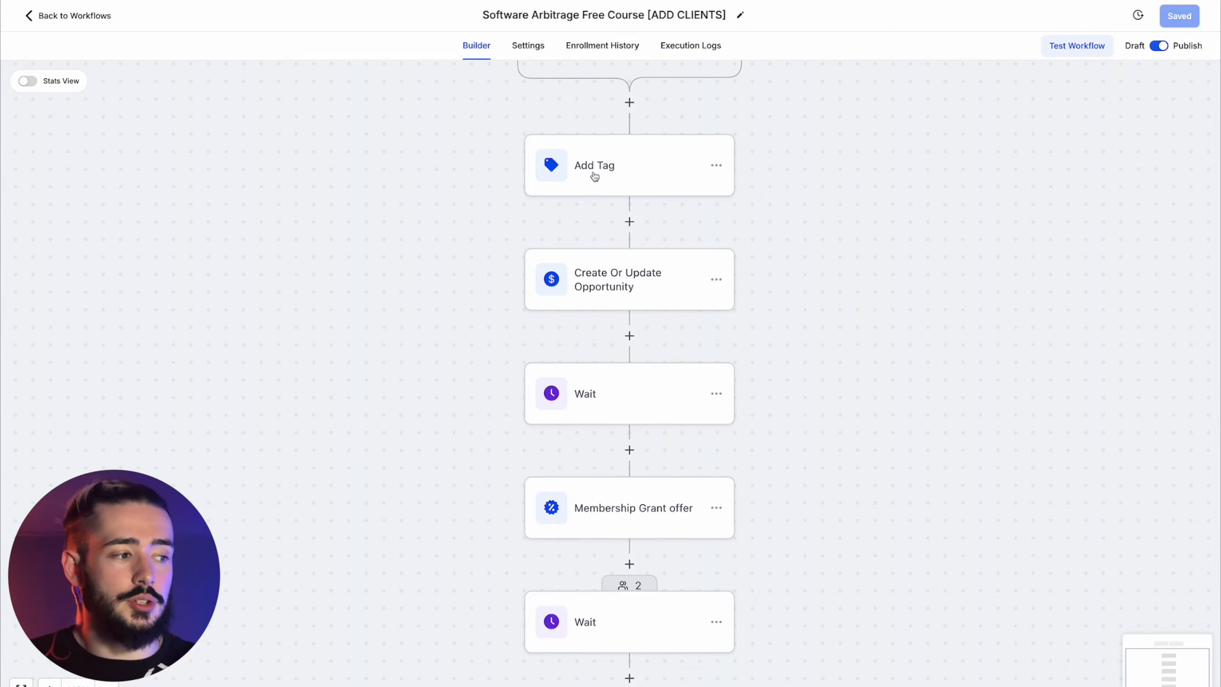
Step: Inspect the Add Tag action's tags and the time delay of the Wait action before Membership Grant offer
{"action": "left_click", "coordinate": [594, 176]}
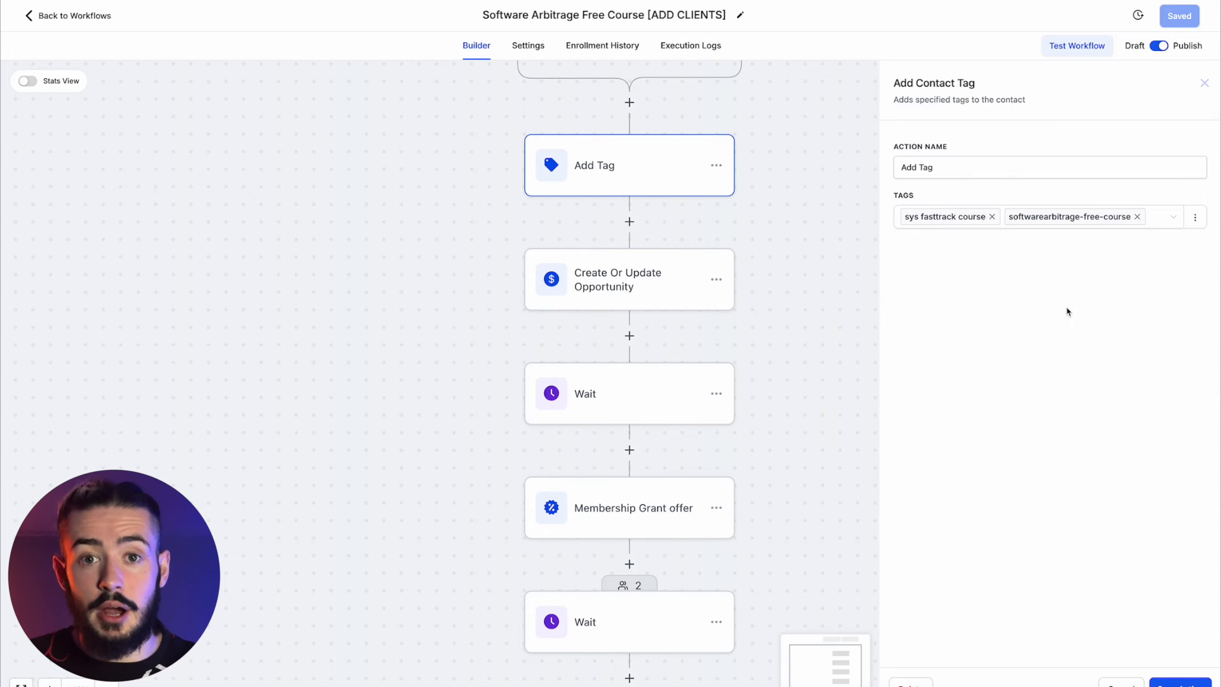
{"action": "left_click", "coordinate": [1110, 679]}
{"action": "left_click", "coordinate": [642, 263]}
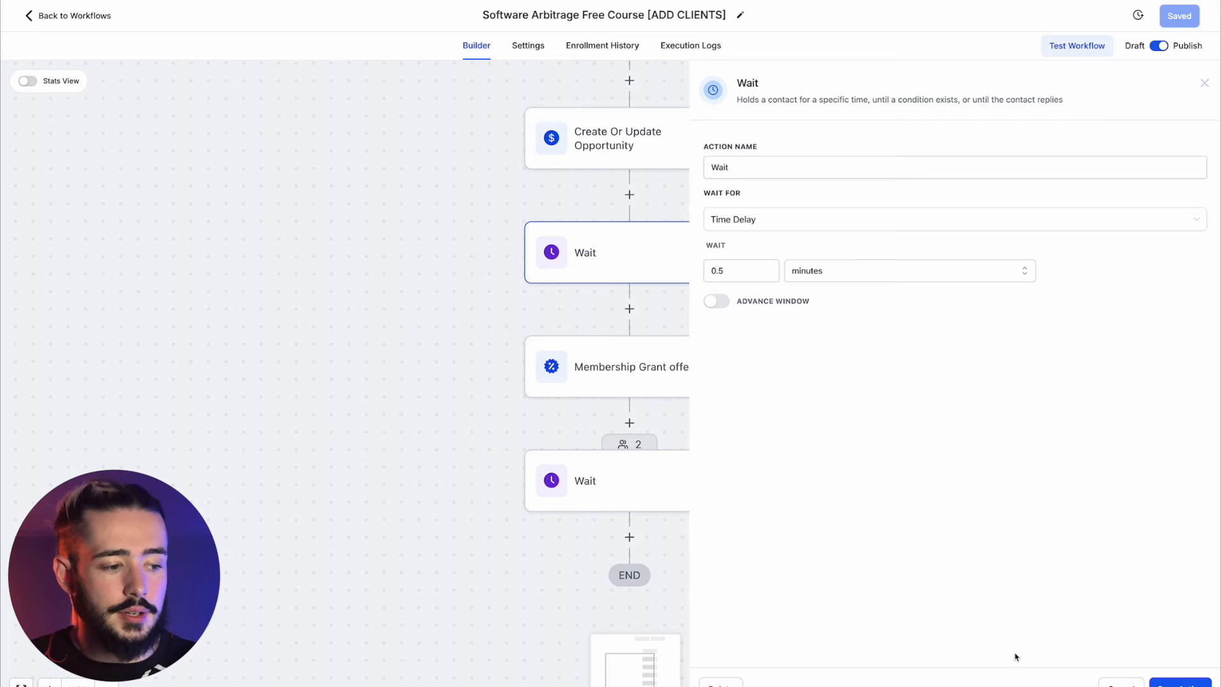
{"action": "left_click", "coordinate": [1120, 684]}
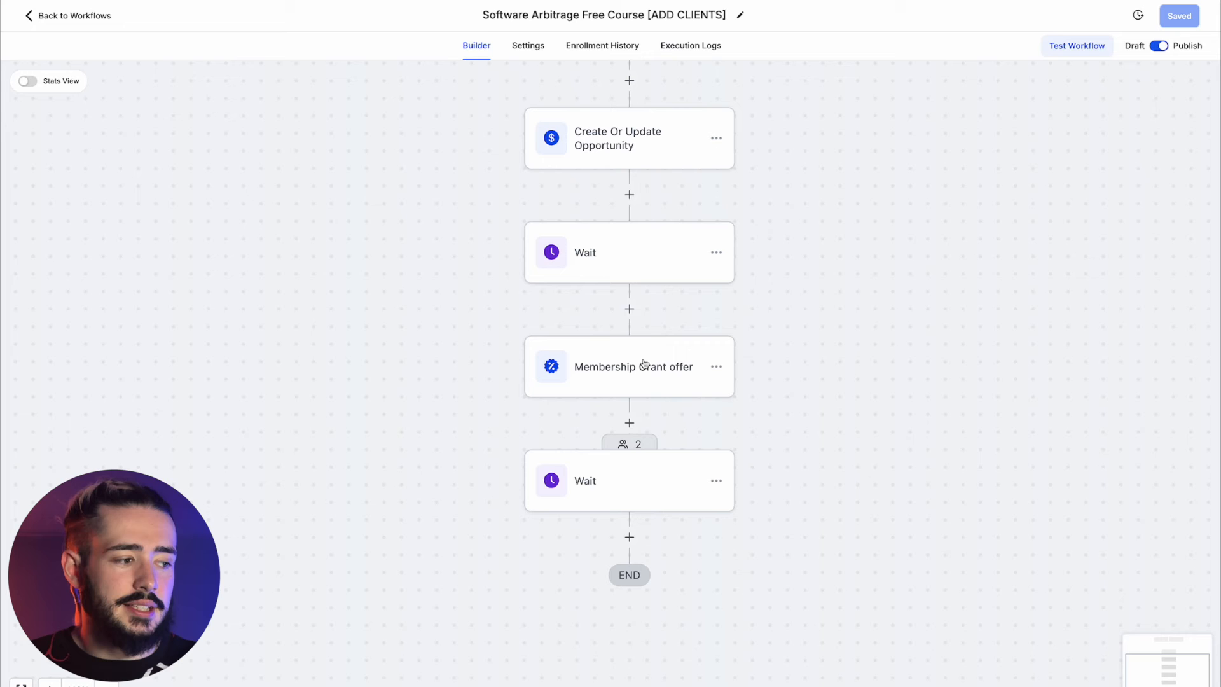
Step: Insert a Course Grant Offer action between the Wait and Membership Grant offer actions and open its offer choices
{"action": "left_click", "coordinate": [629, 309]}
{"action": "type", "text": "member"}
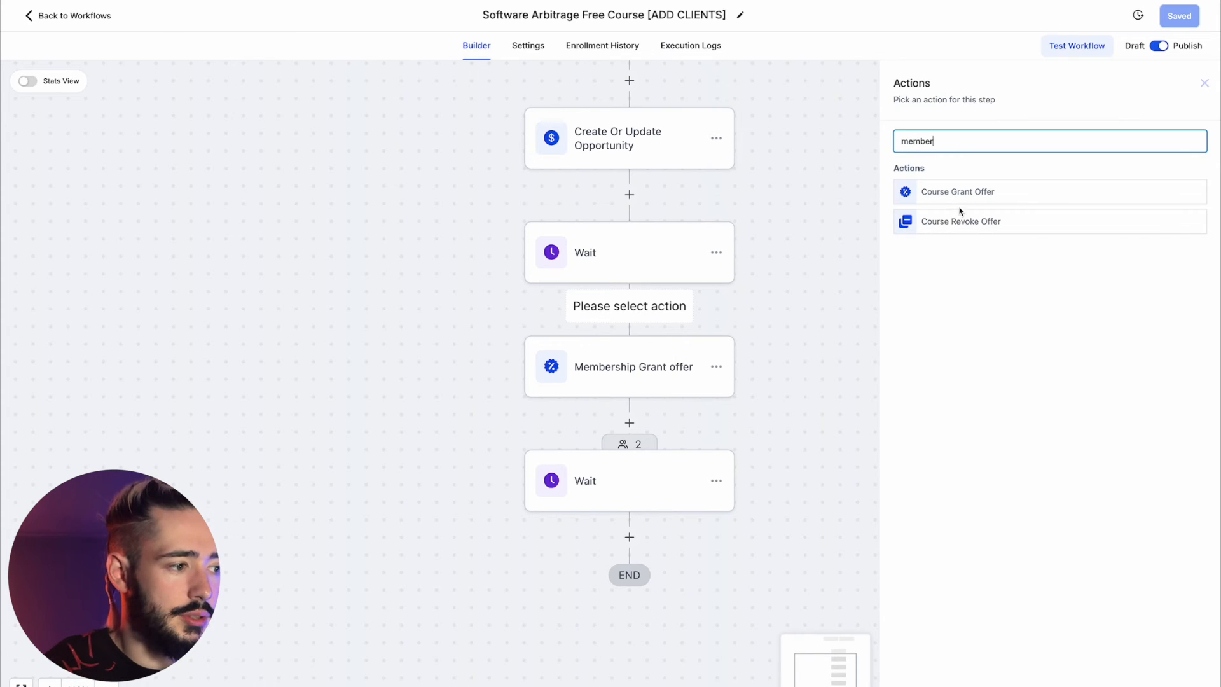
{"action": "left_click", "coordinate": [955, 200]}
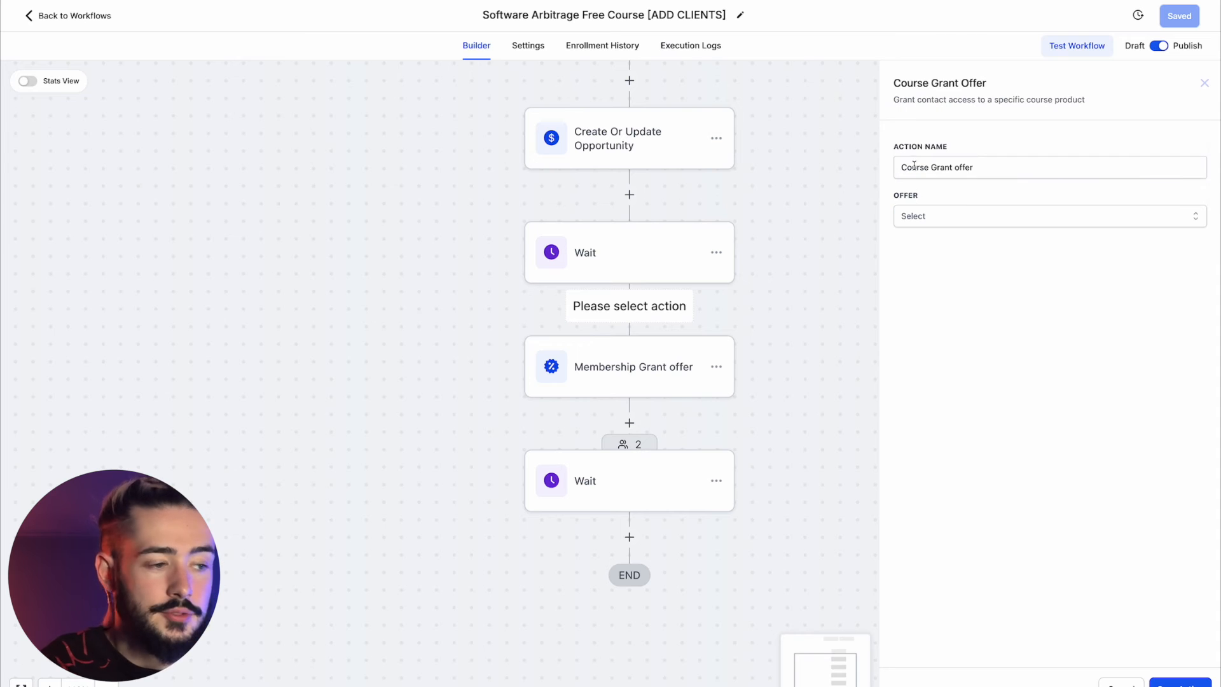
{"action": "left_click", "coordinate": [917, 218]}
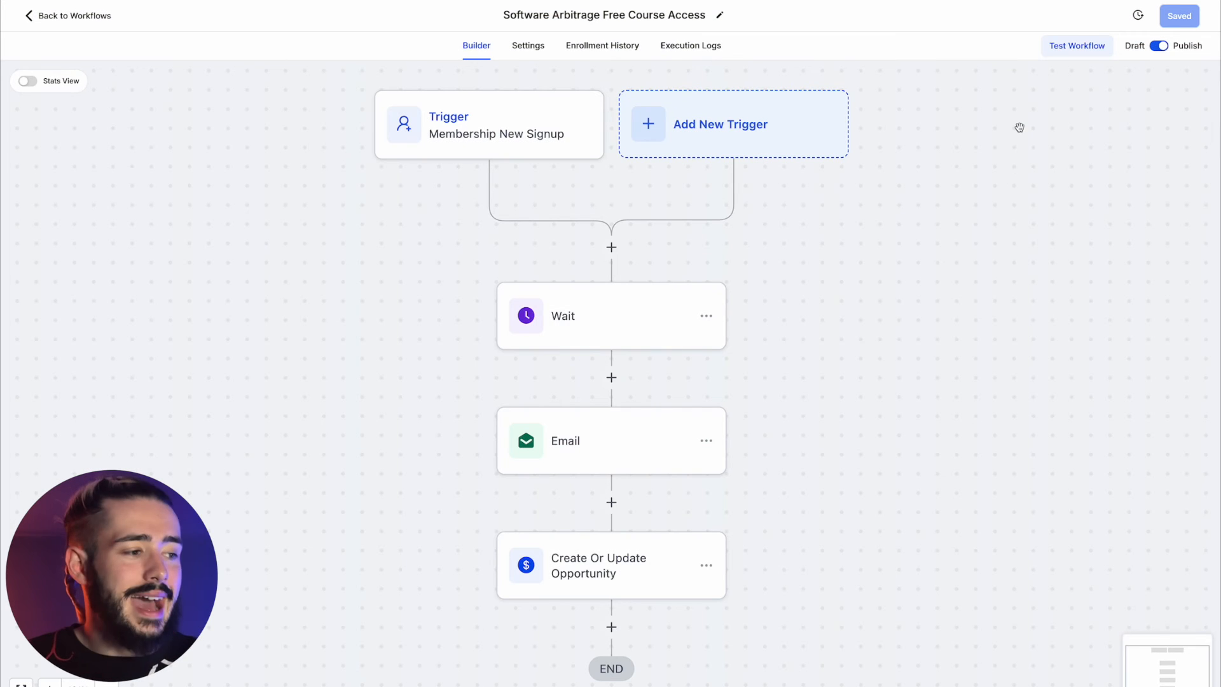
Step: In the Software Arbitrage Free Course Access workflow, try to add a New Signup trigger with an Offer filter and open its offer choices
{"action": "left_click", "coordinate": [773, 141]}
{"action": "type", "text": "sign"}
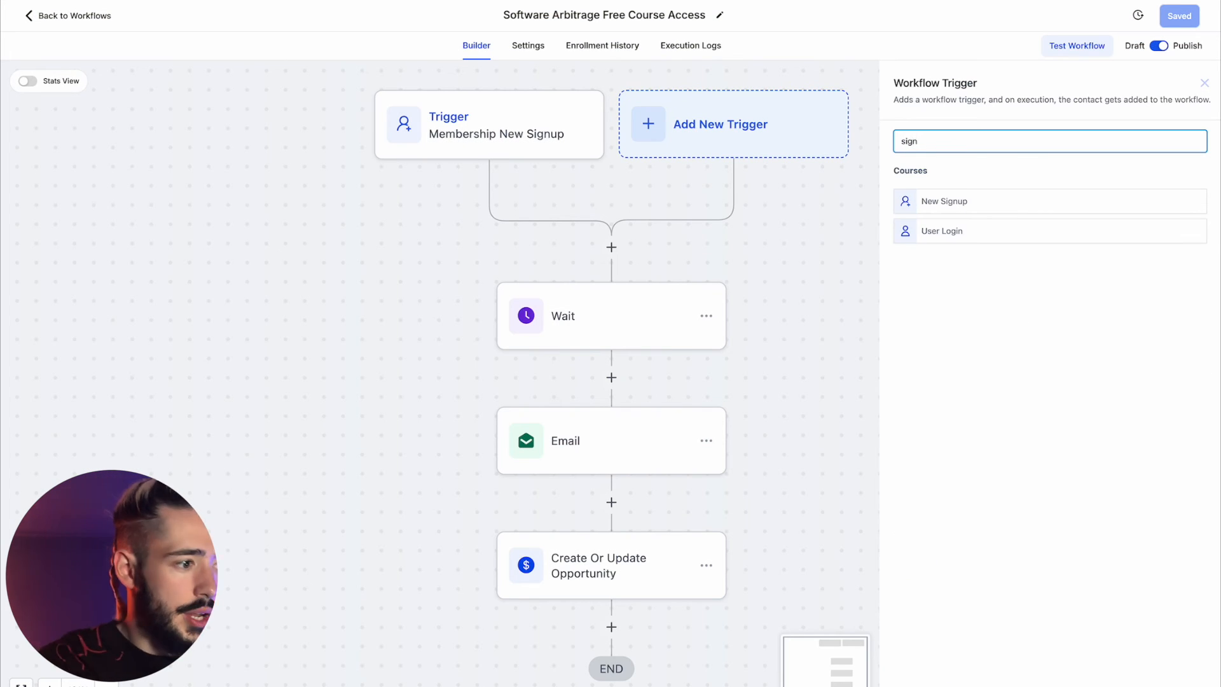
{"action": "left_click", "coordinate": [925, 201]}
{"action": "left_click", "coordinate": [724, 267]}
{"action": "left_click", "coordinate": [726, 283]}
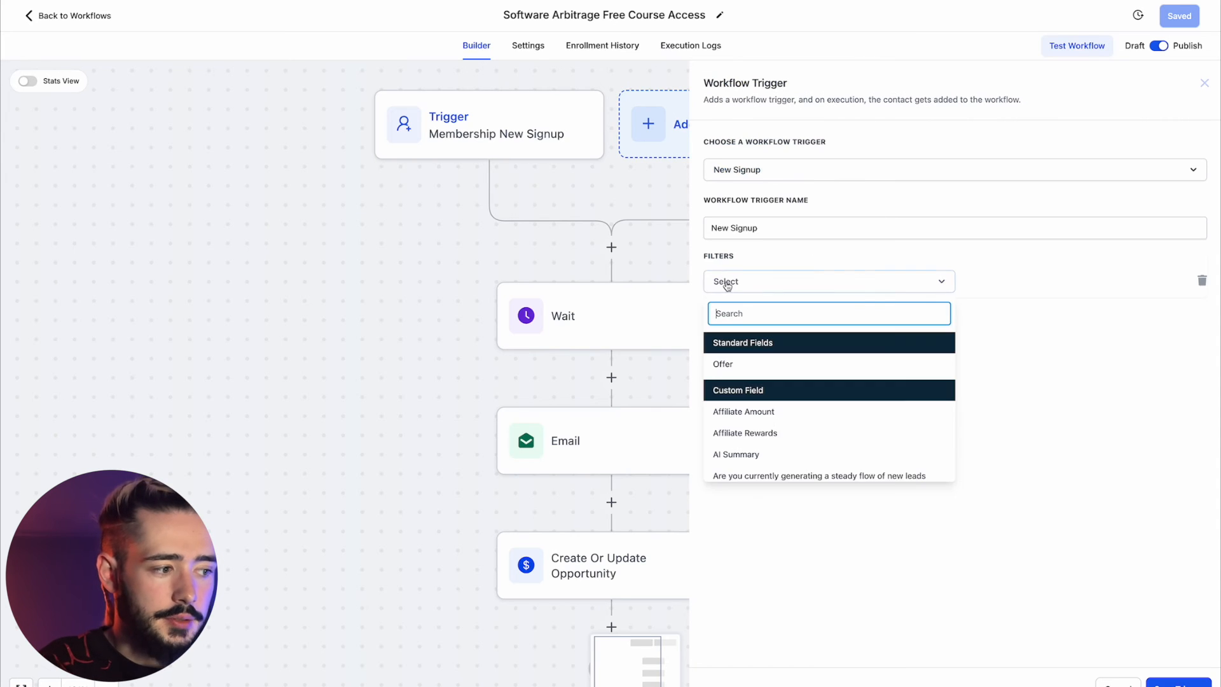
{"action": "left_click", "coordinate": [742, 361]}
{"action": "left_click", "coordinate": [990, 281]}
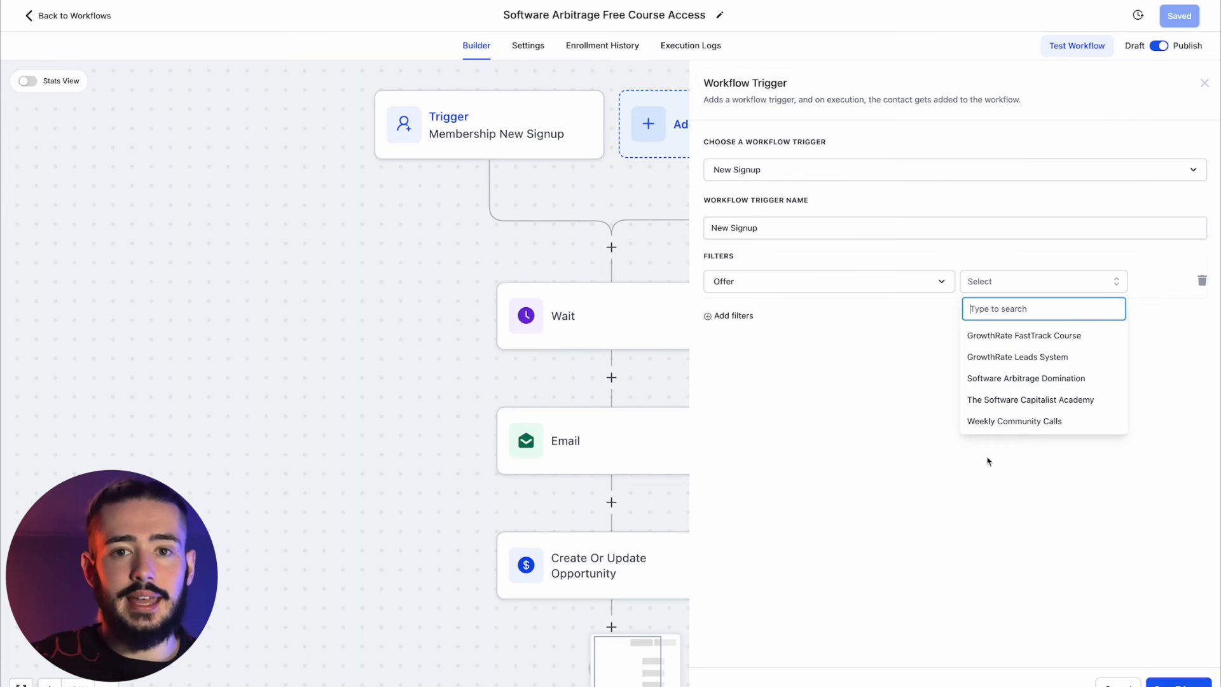
Step: Inspect the time delay settings of the Wait action that precedes the Email action
{"action": "left_click", "coordinate": [515, 317]}
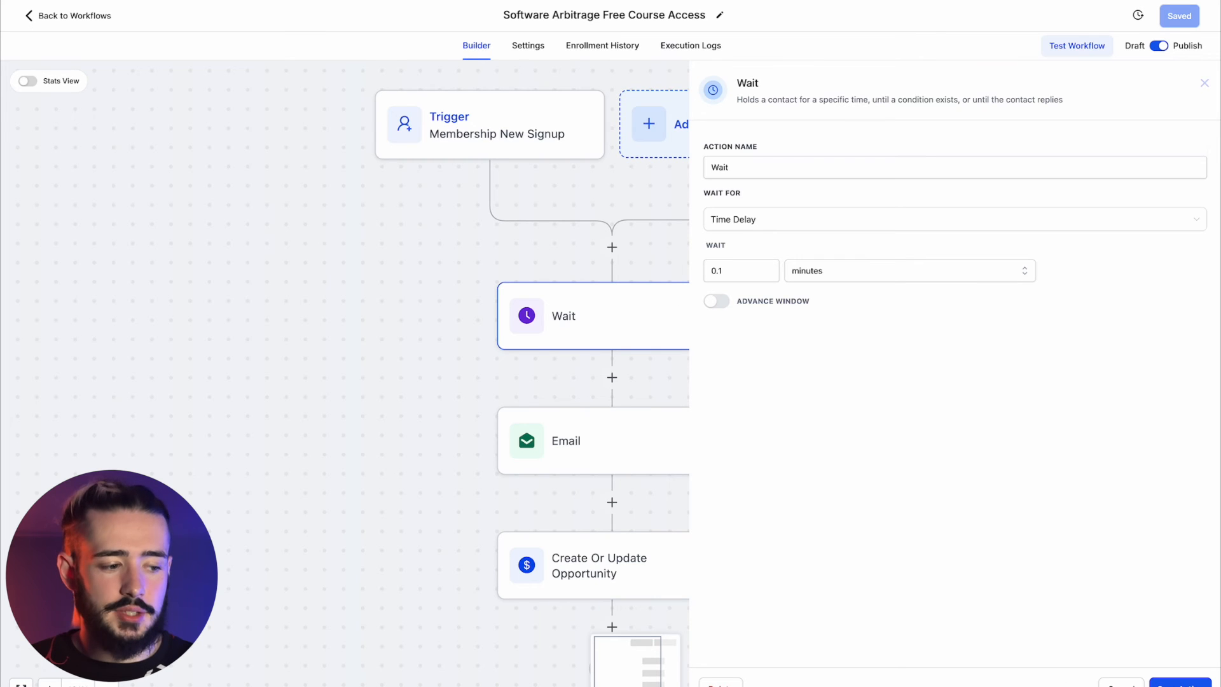
{"action": "left_click", "coordinate": [1107, 683]}
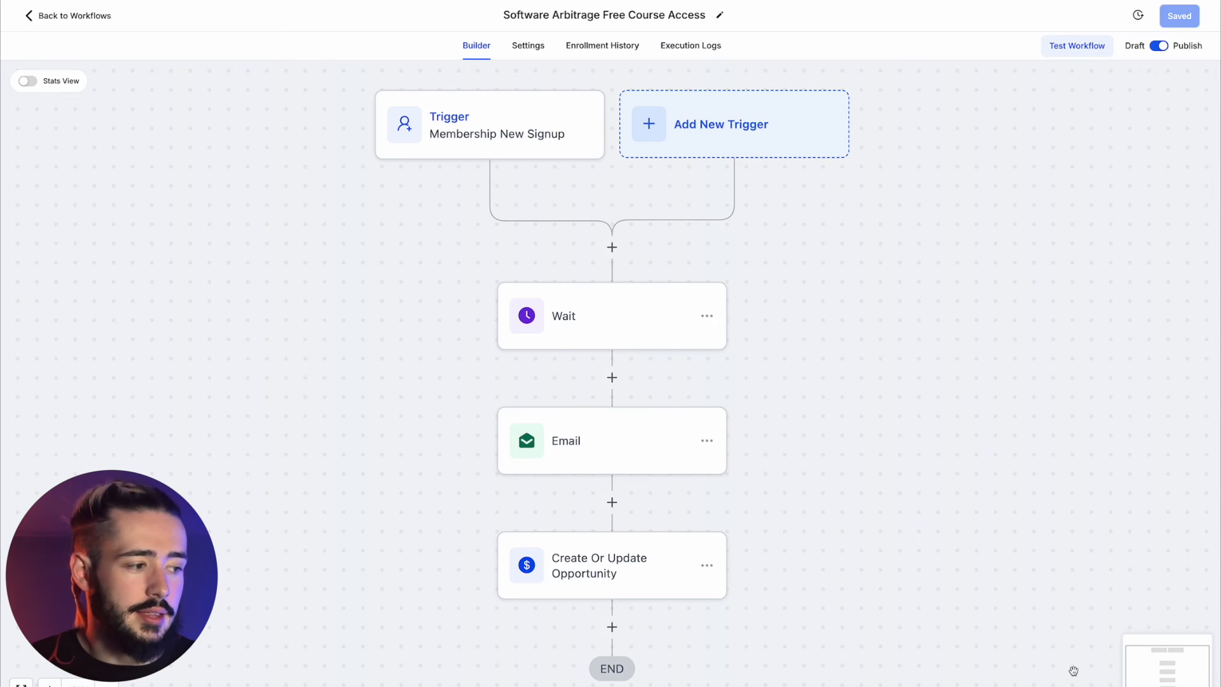
Step: Insert a Send Email action directly after the Wait action and apply the Course Membership Email template to it
{"action": "left_click", "coordinate": [611, 377]}
{"action": "type", "text": "ema"}
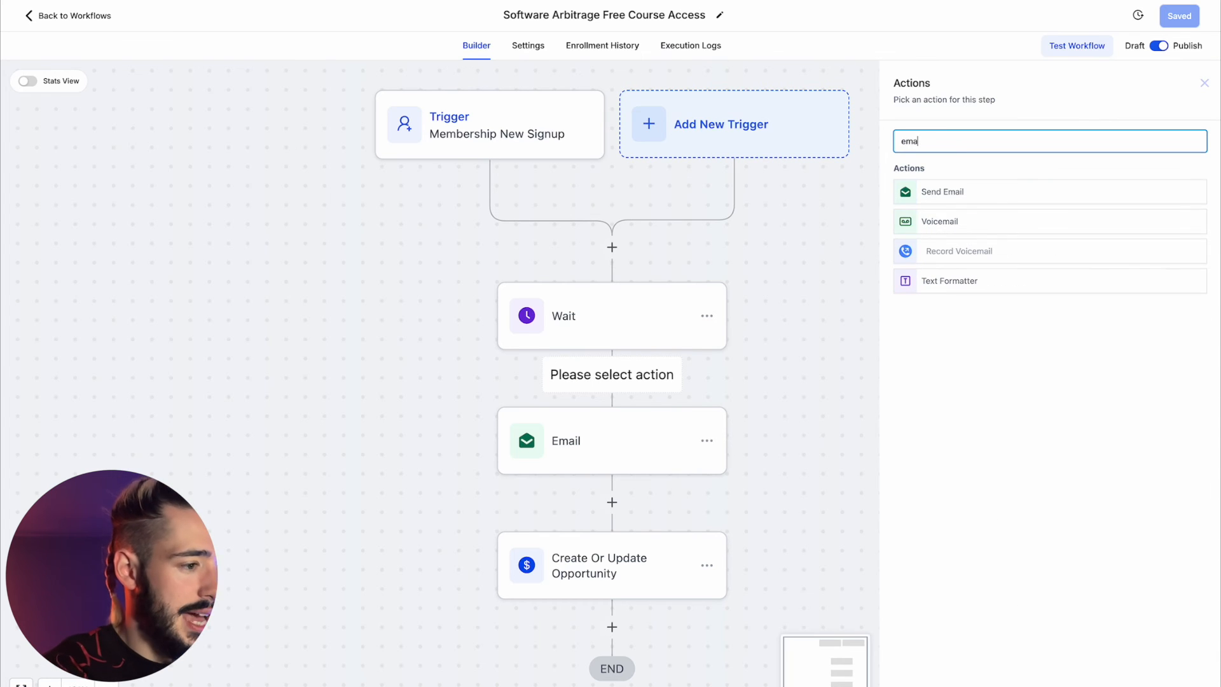
{"action": "left_click", "coordinate": [899, 190]}
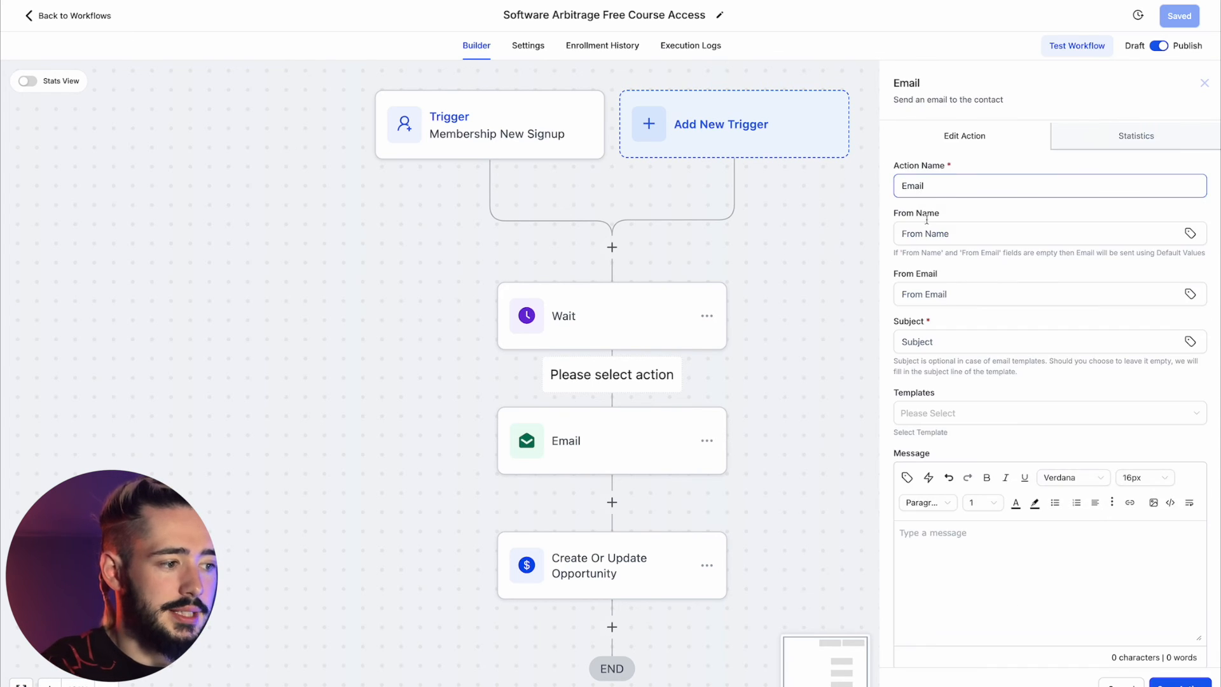
{"action": "scroll", "coordinate": [934, 387], "scroll_direction": "down", "scroll_amount": 1}
{"action": "left_click", "coordinate": [959, 535]}
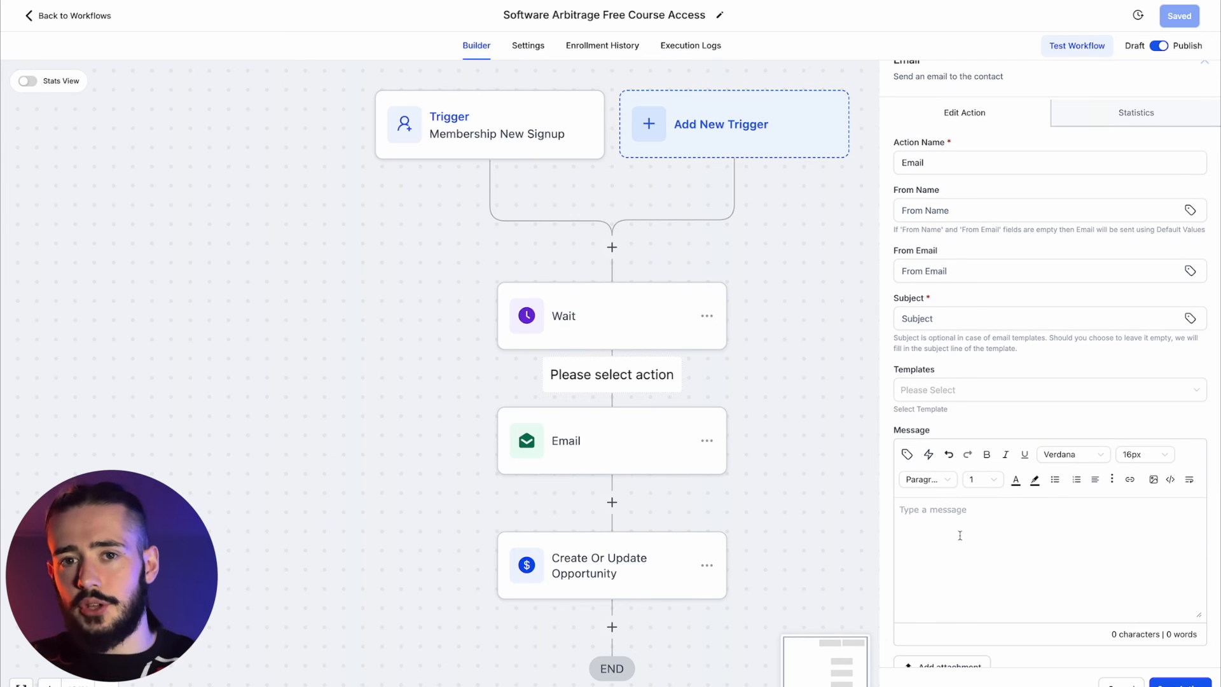
{"action": "left_click", "coordinate": [933, 388]}
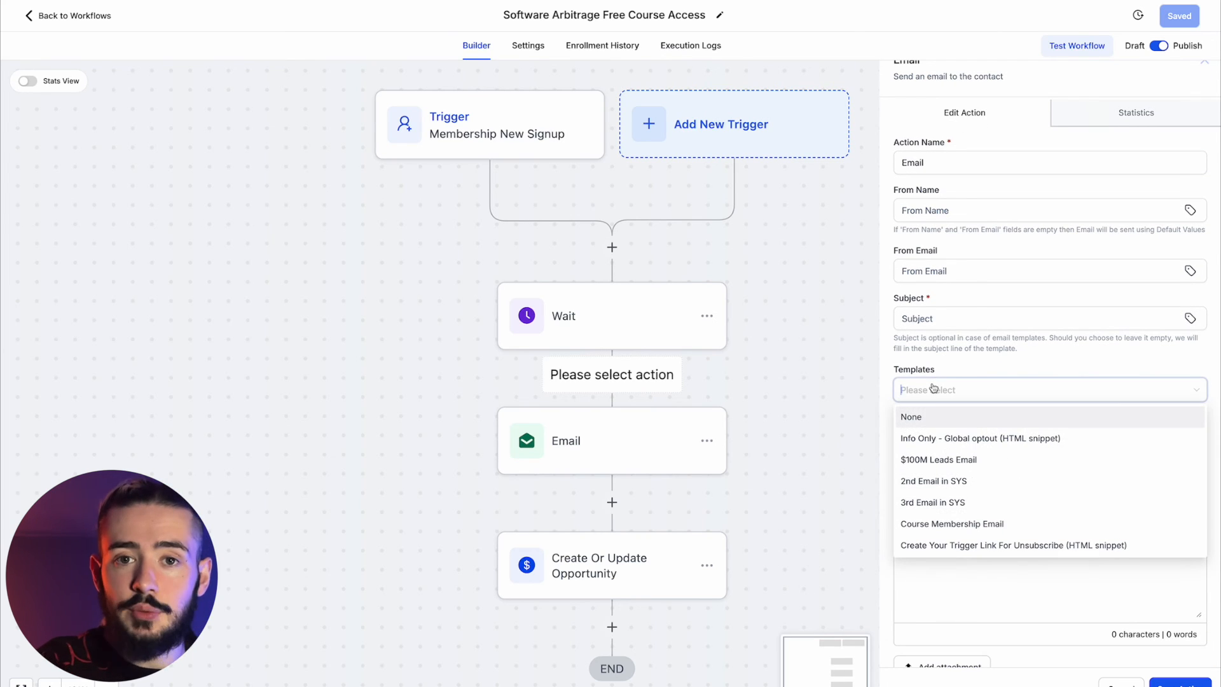
{"action": "scroll", "coordinate": [936, 480], "scroll_direction": "down", "scroll_amount": 1}
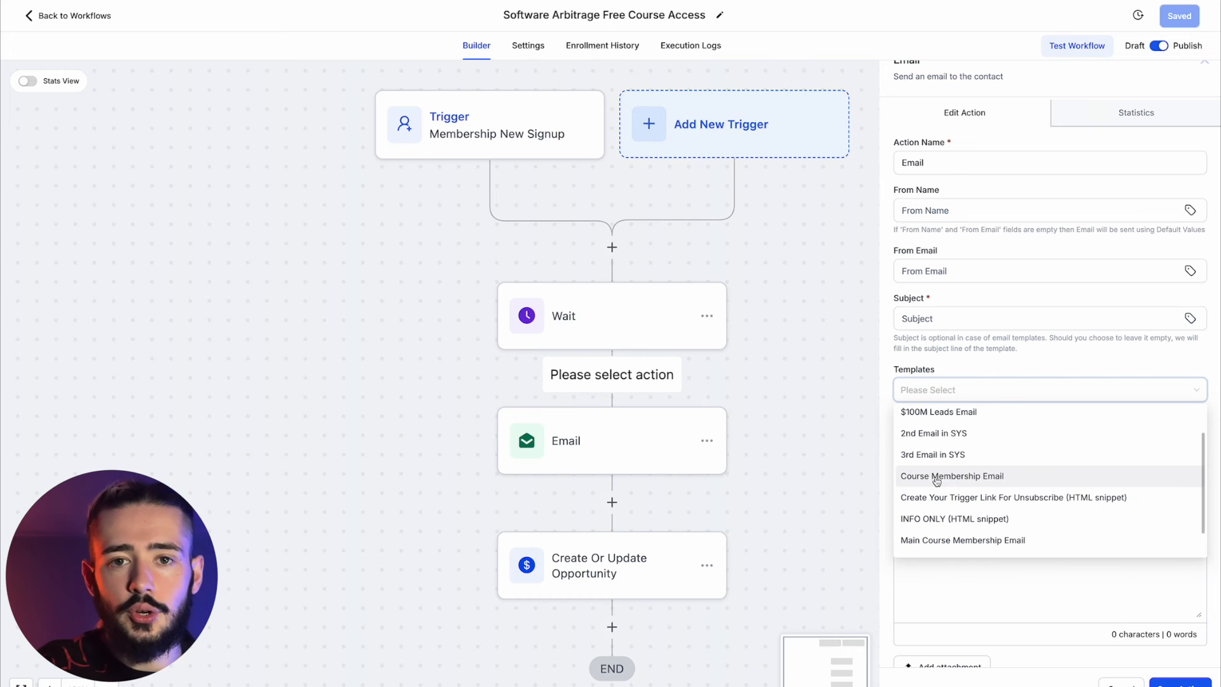
{"action": "left_click", "coordinate": [936, 477]}
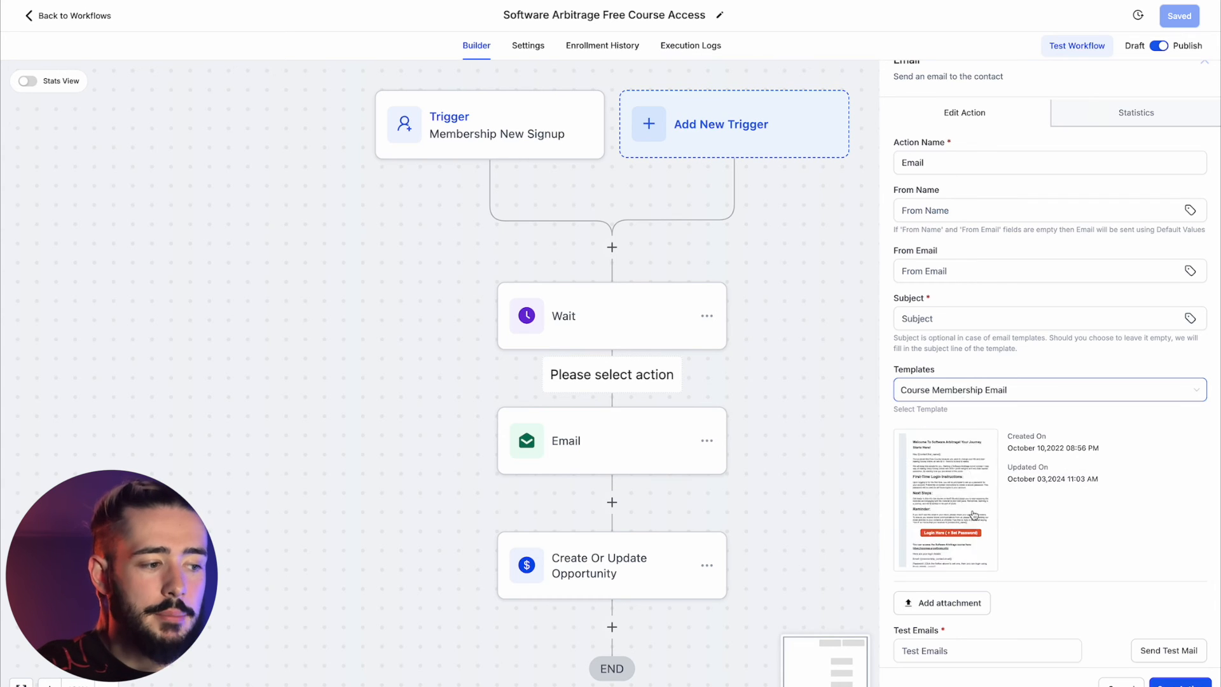